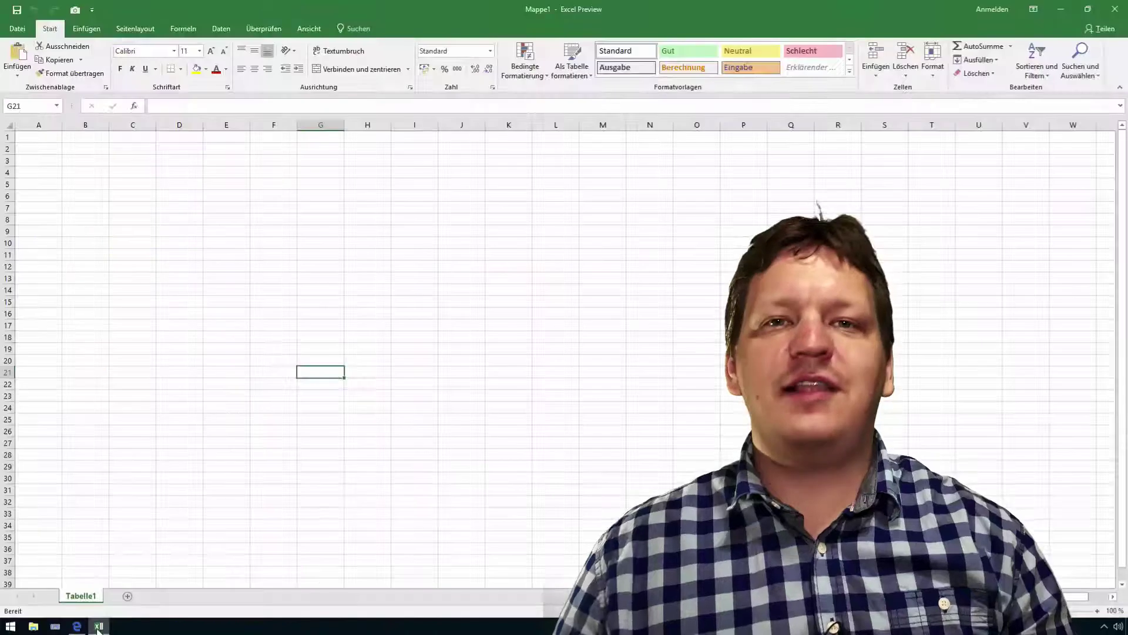
Step: Import data from the web using the pasted ECB exchange-rate feed URL
click(221, 28)
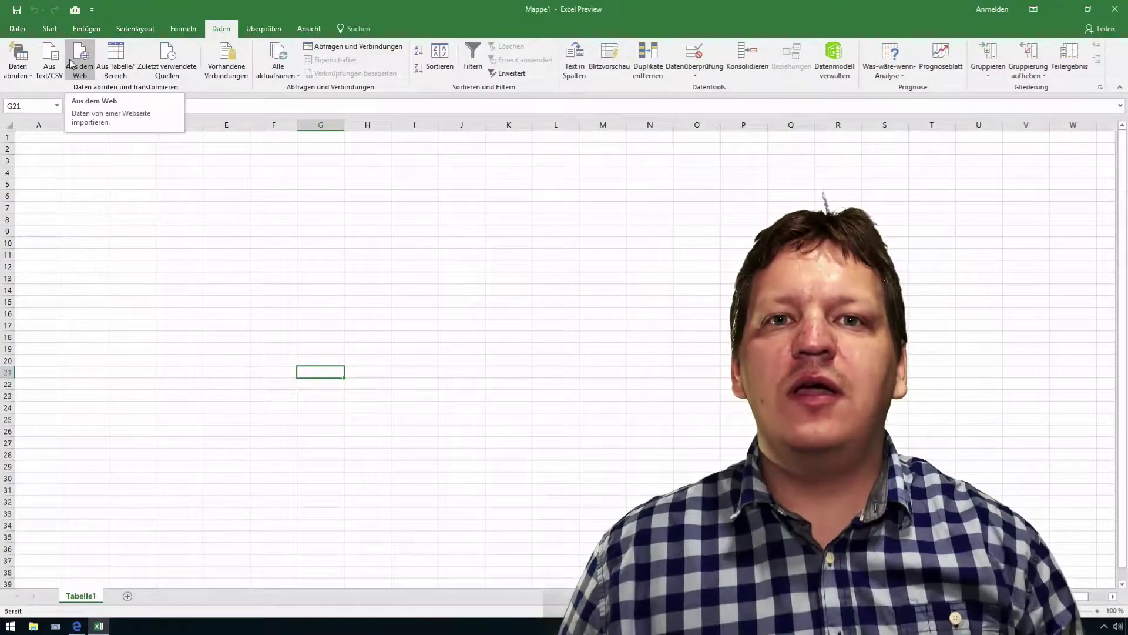
click(76, 59)
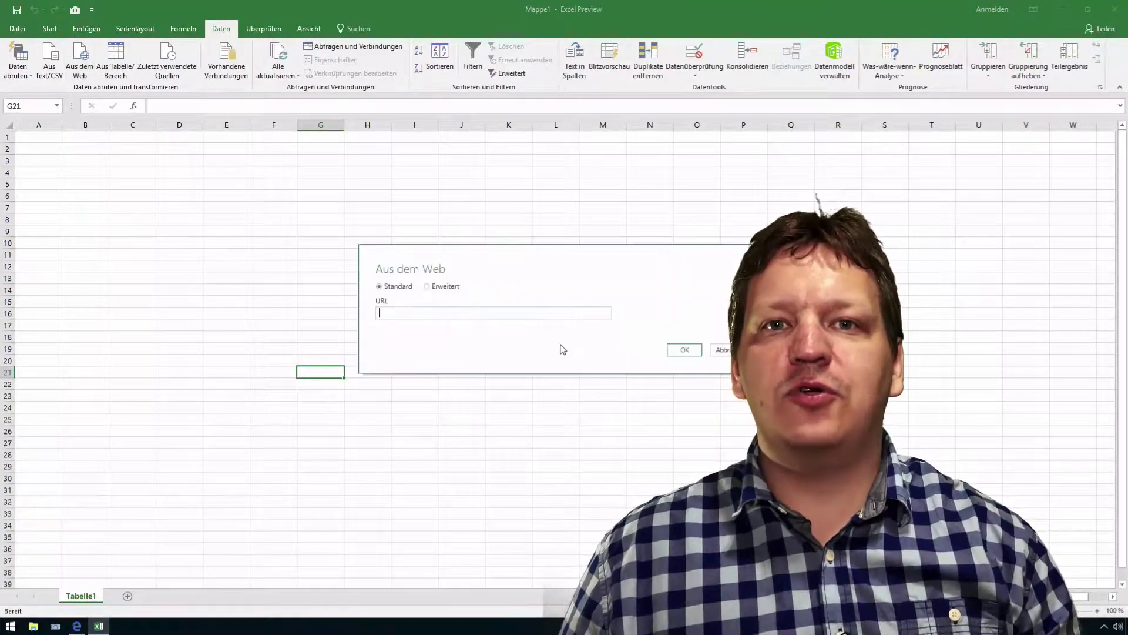
right_click(512, 314)
click(532, 367)
click(679, 350)
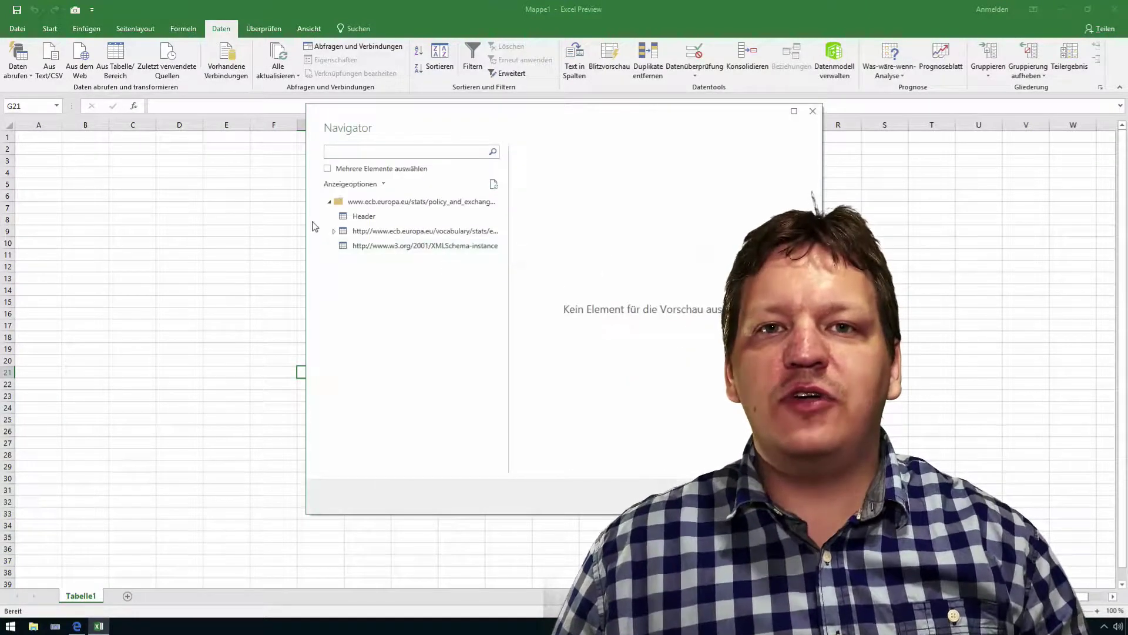
Step: Expand the feed's vocabulary and DataSet nodes and preview the Series table
click(334, 230)
click(339, 245)
click(365, 290)
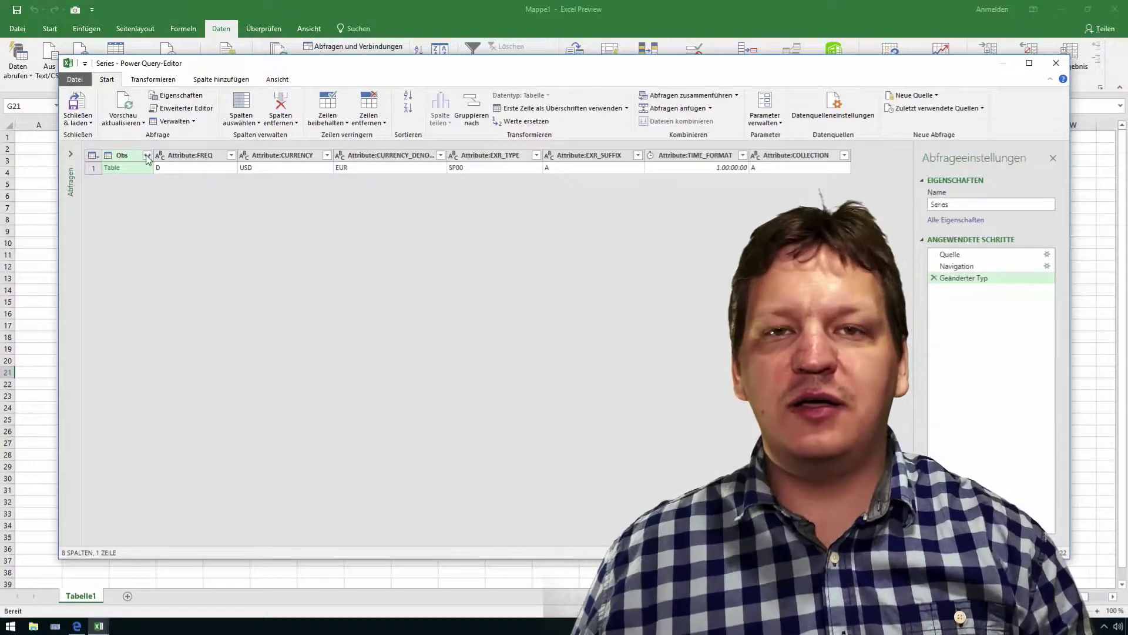
Step: Expand the Obs column and remove the OBS_STATUS, OBS_CONF and FREQ columns
click(148, 156)
click(265, 290)
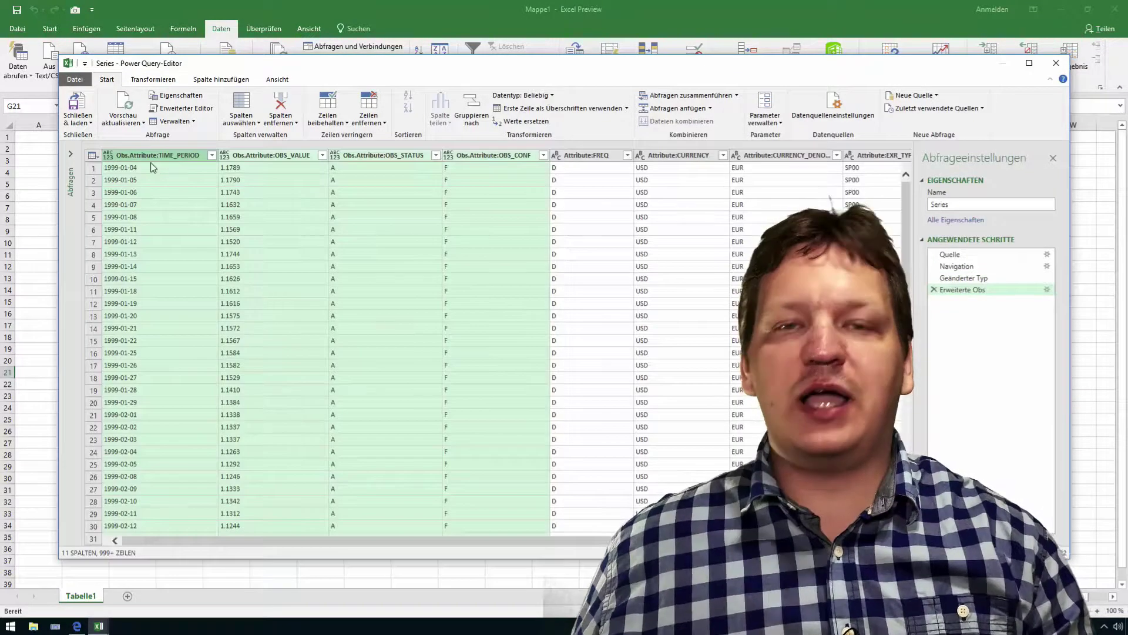
click(388, 155)
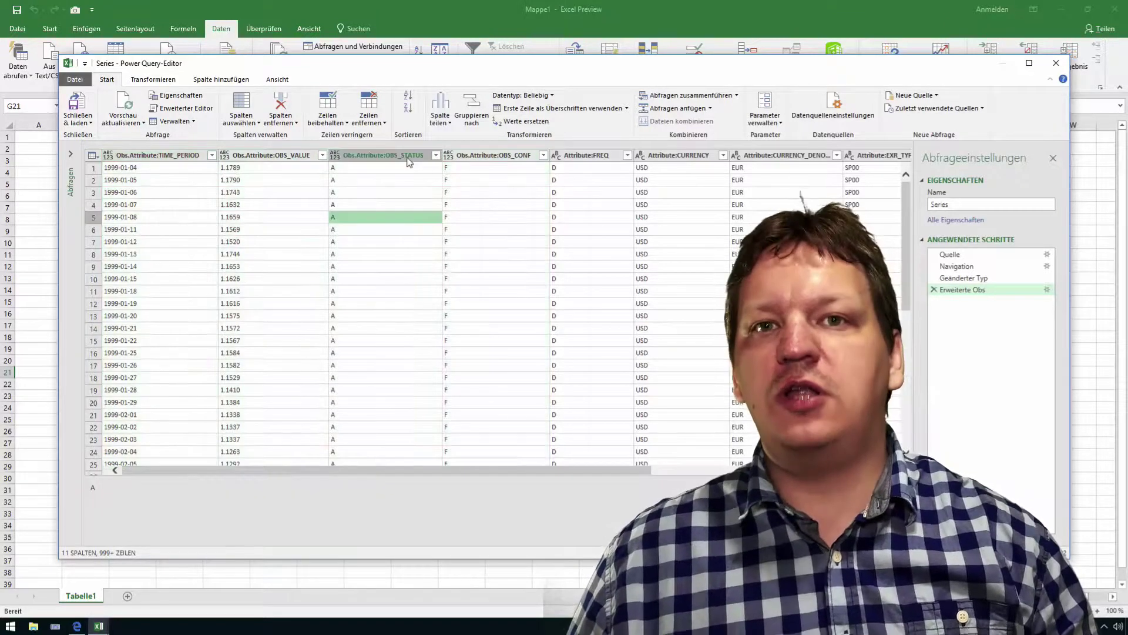
shift+click(585, 156)
right_click(585, 154)
click(632, 176)
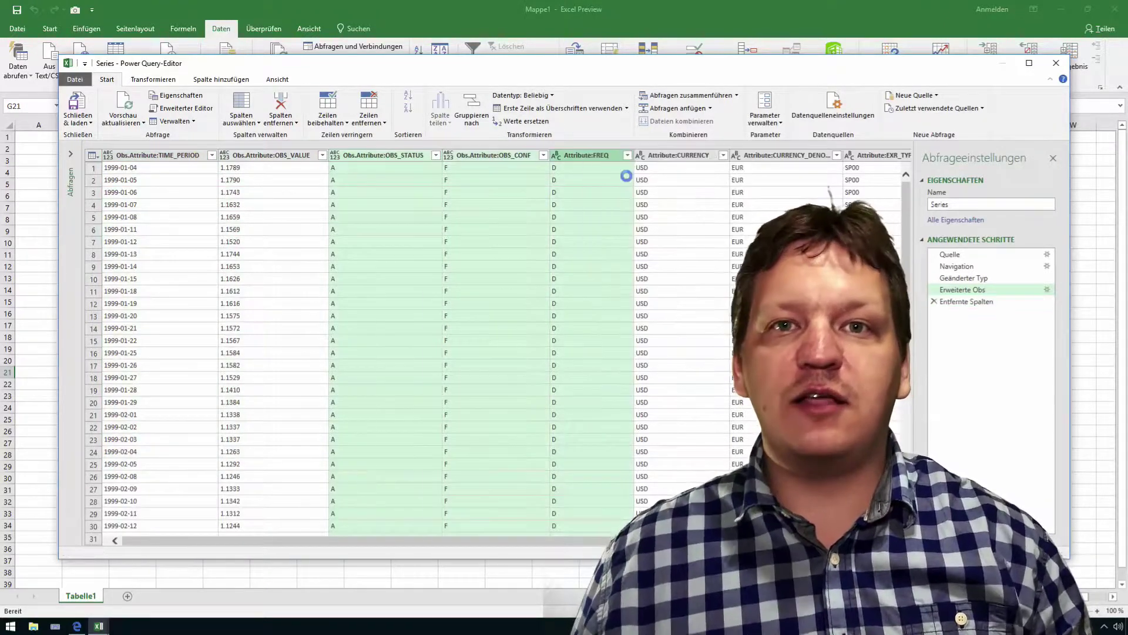
Step: Delete the remaining attribute columns from EXR_TYPE through COLLECTION
click(588, 155)
shift+click(872, 156)
key(Delete)
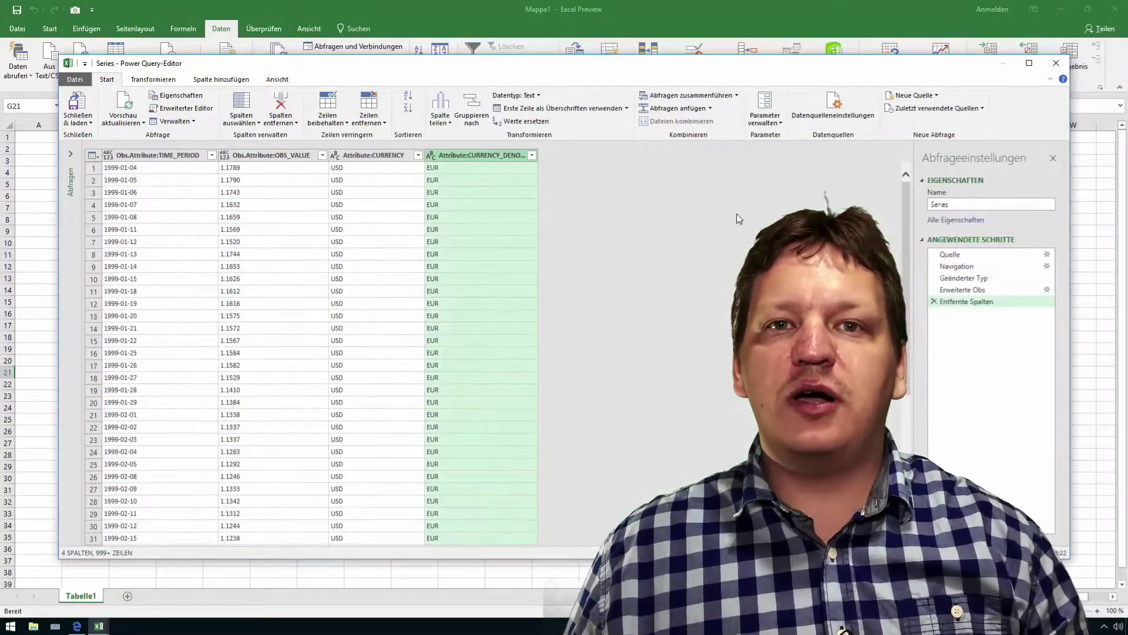
Step: Change the data type of the TIME_PERIOD column
click(212, 155)
click(160, 179)
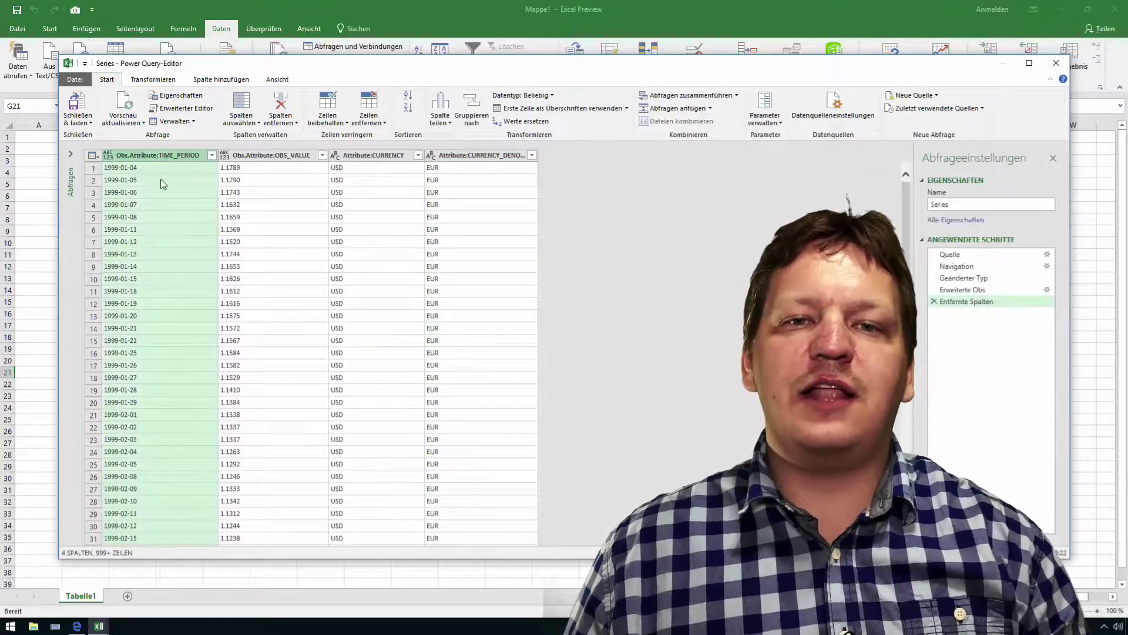
click(154, 80)
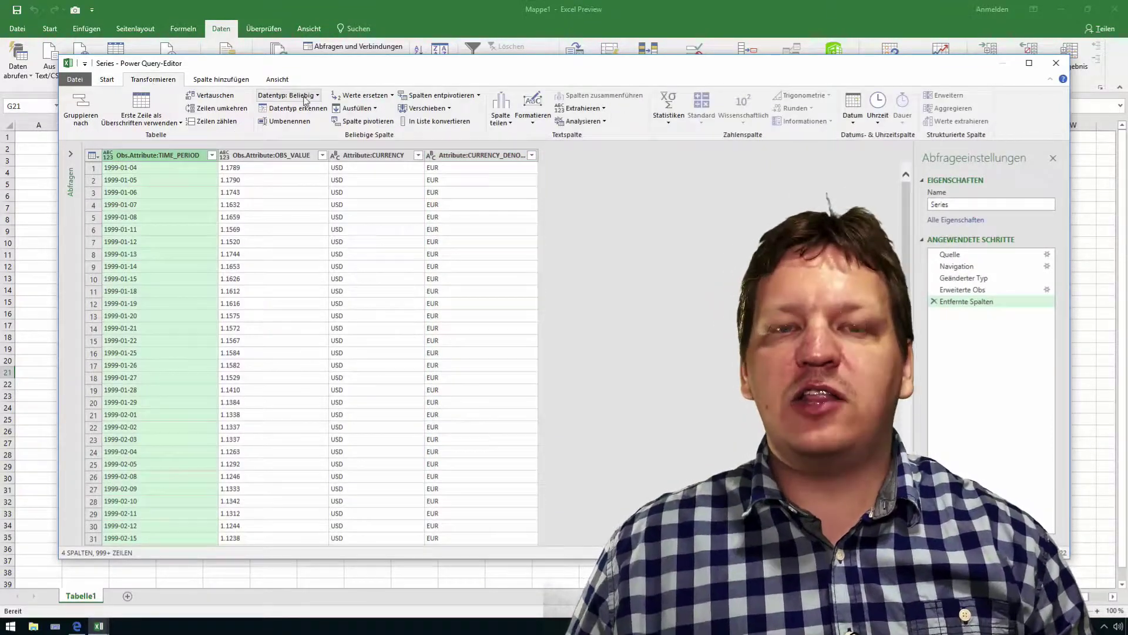
click(288, 96)
click(282, 164)
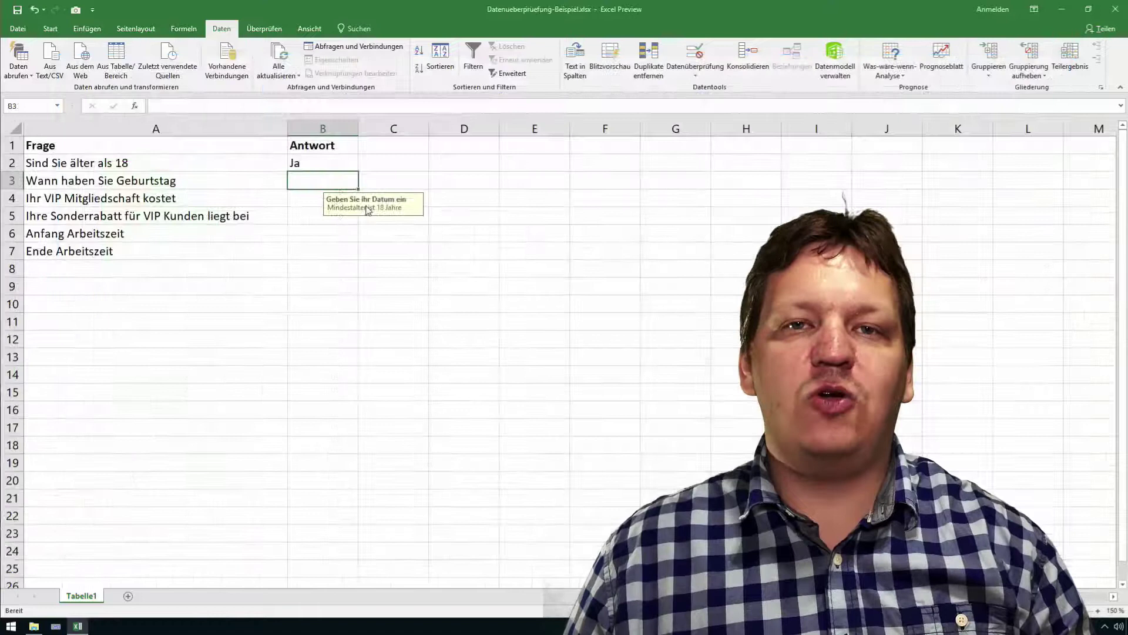
Step: Enter 24.03.1990 in B3, try 24.03.2005, and cancel the rejected entry
text(24.03.)
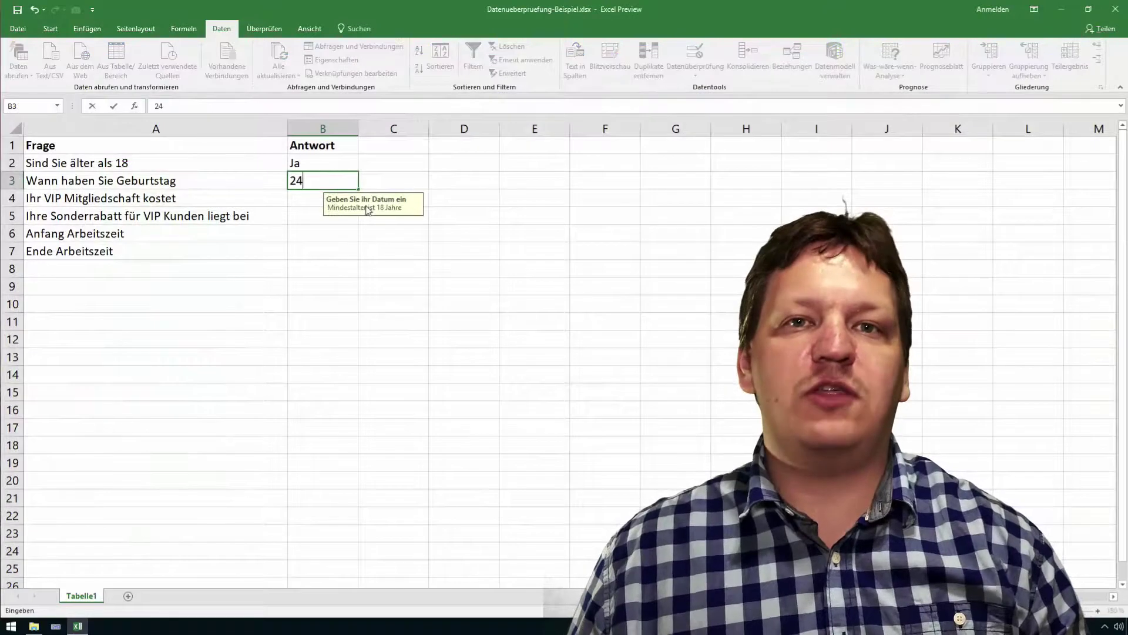
text(1990)
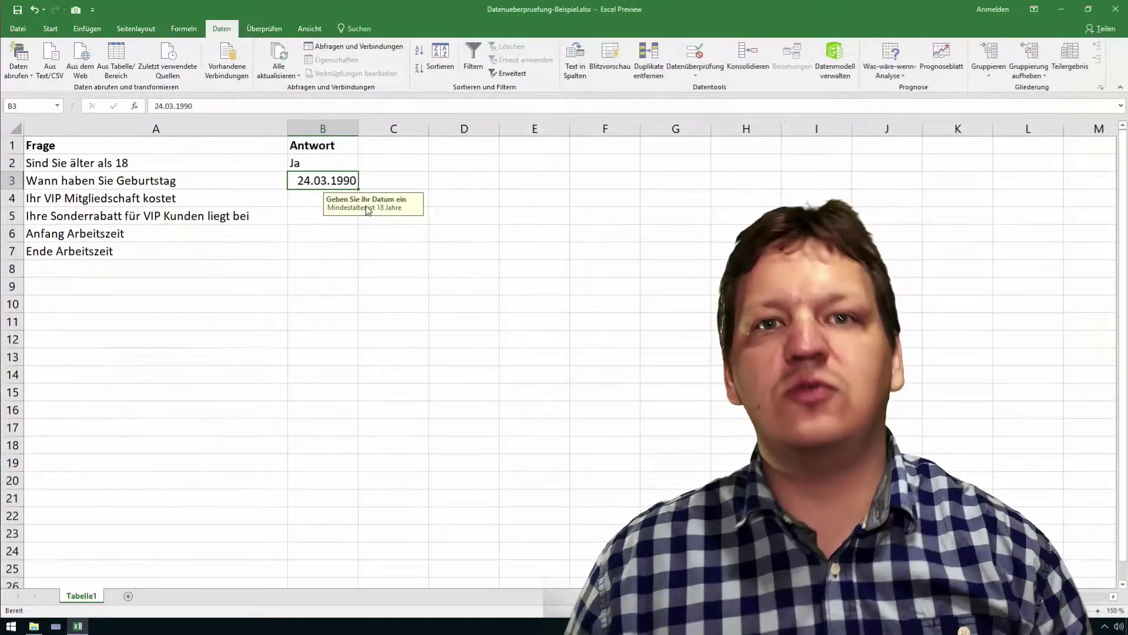
click(252, 106)
key(BackSpace)
key(BackSpace)
key(BackSpace)
text(2005)
key(Return)
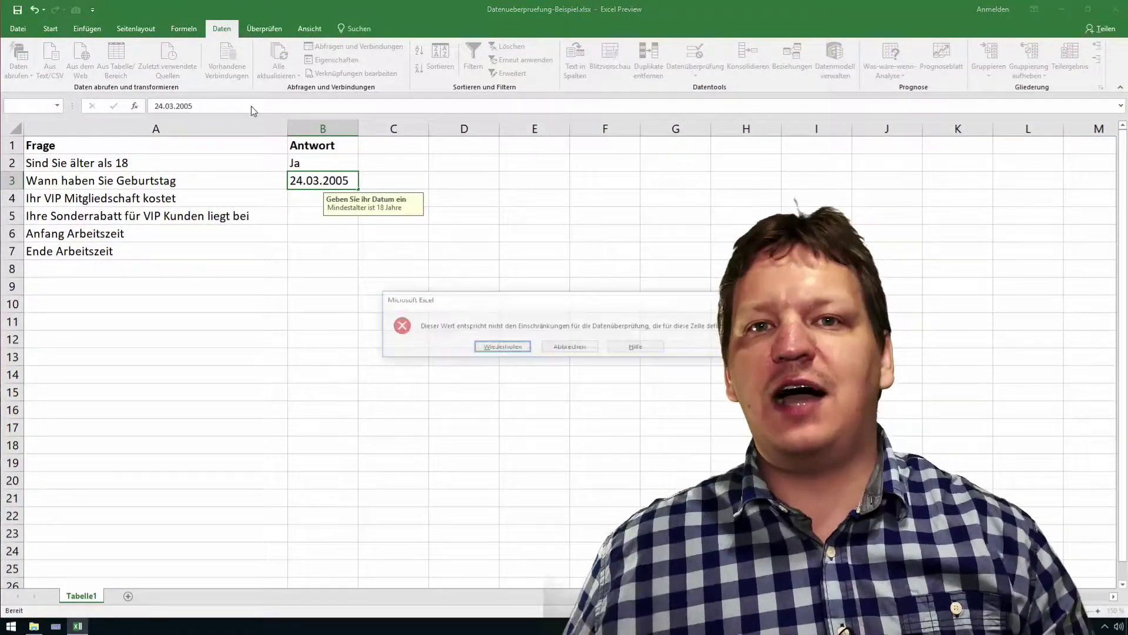
key(Escape)
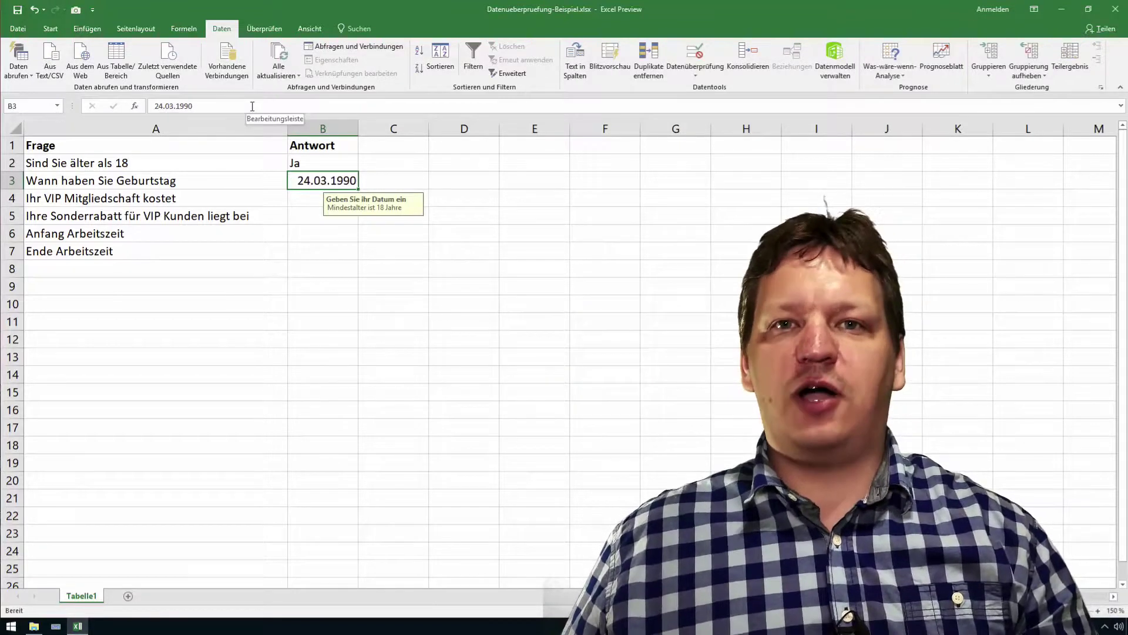
click(304, 204)
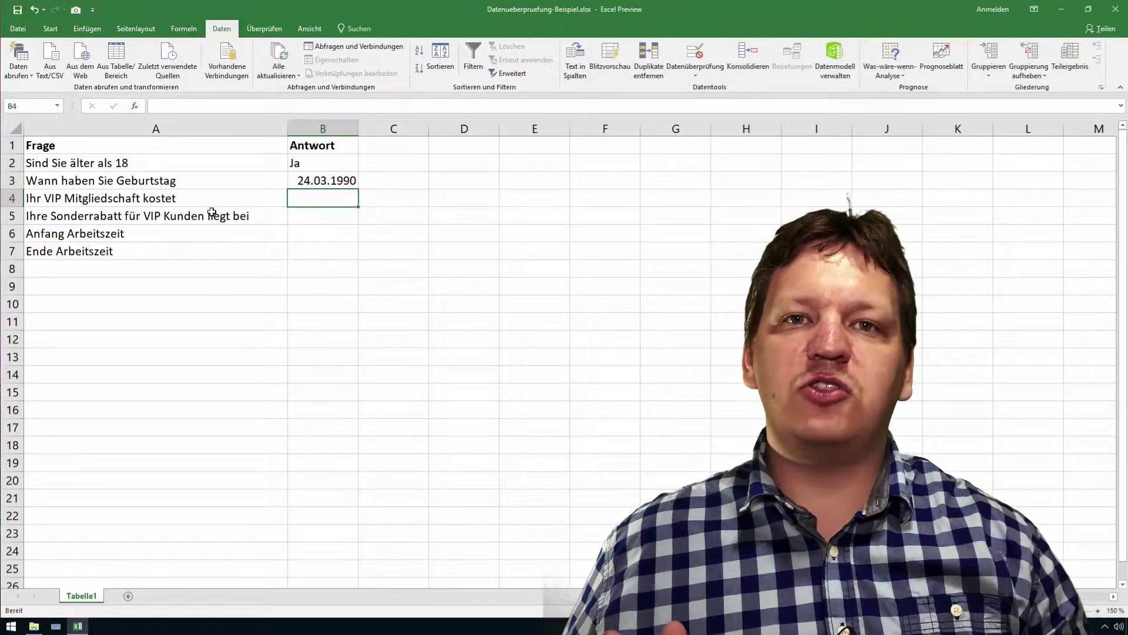
Step: Add a Data Validation rule allowing only whole numbers from 150 to 200 in B4
click(695, 54)
click(576, 322)
click(529, 333)
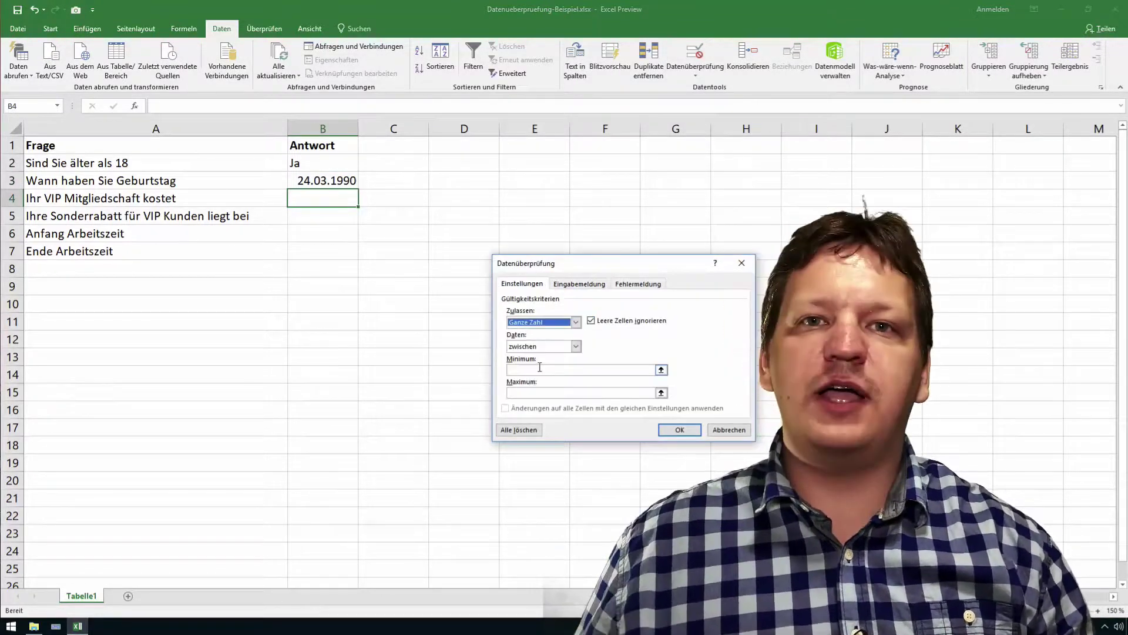
click(539, 370)
text(150)
key(Tab)
text(50)
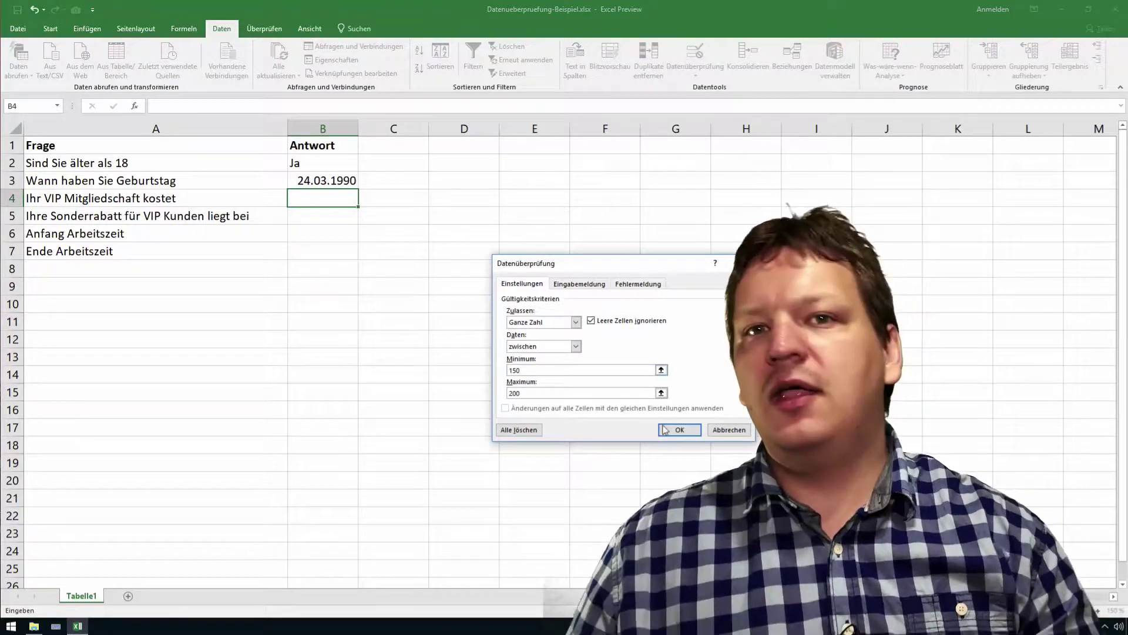
click(666, 429)
Step: Test the rule with an out-of-range price, then enter 160 in B4
text(150)
key(BackSpace)
key(BackSpace)
text(450)
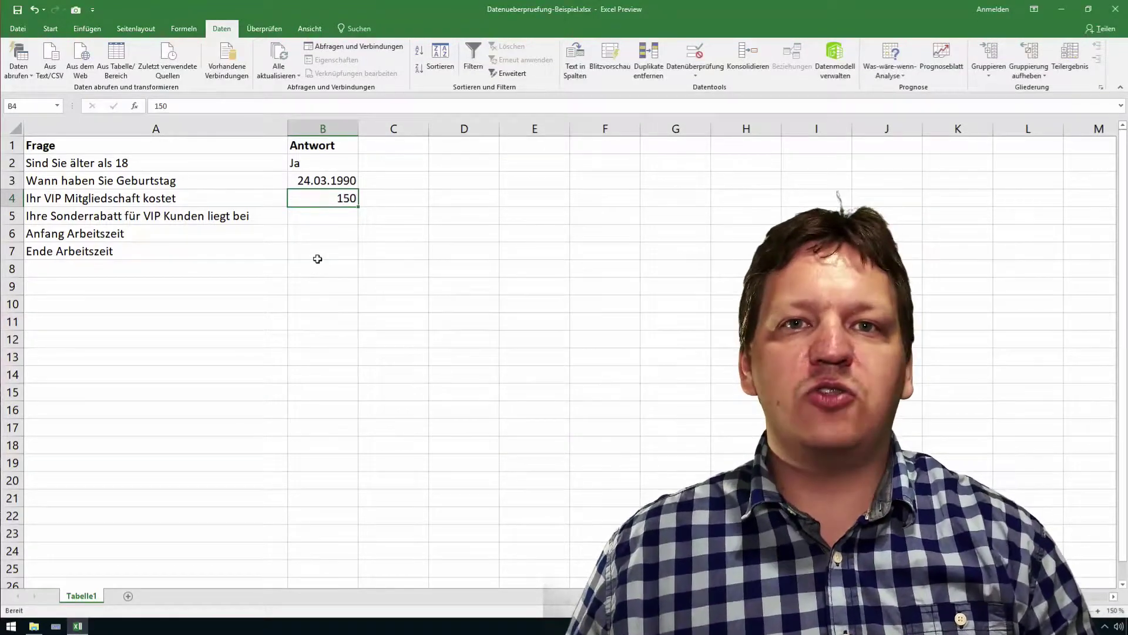
text(200)
key(Return)
key(Up)
text(160)
key(Return)
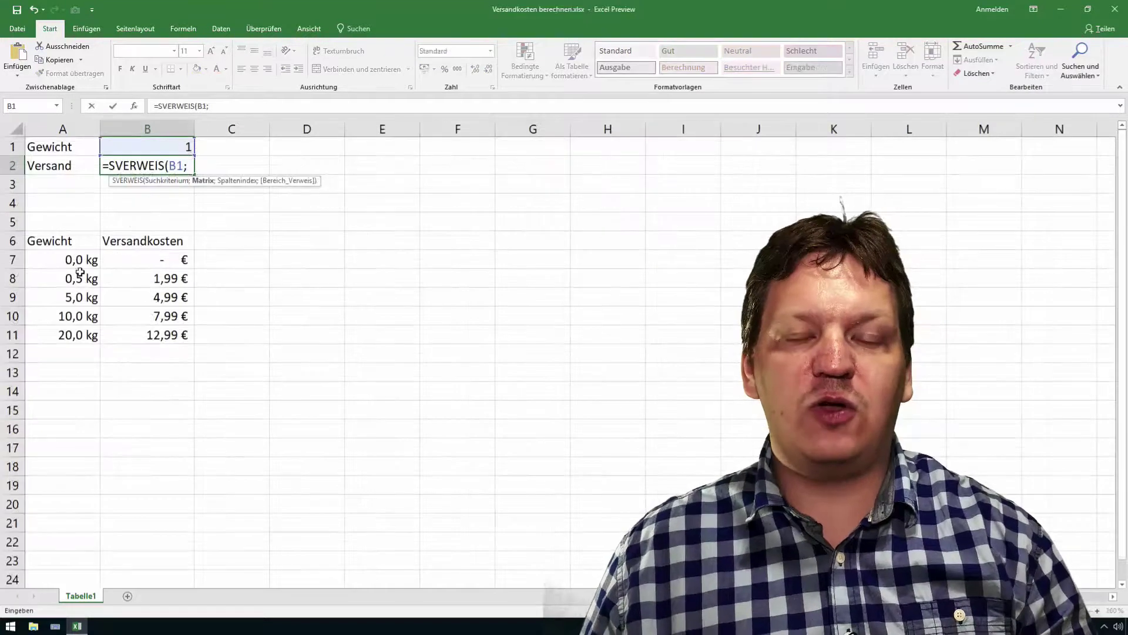
Step: Complete the B2 formula as =SVERWEIS(B1;A7:B11;2) using the weight table
drag(76, 261, 98, 326)
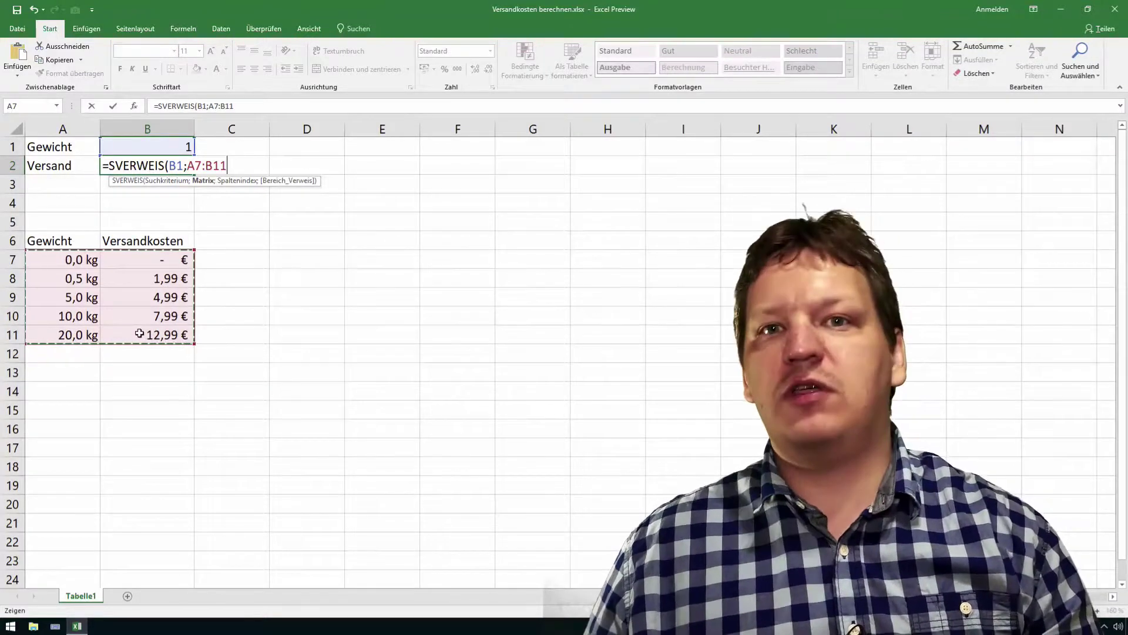
text(;2))
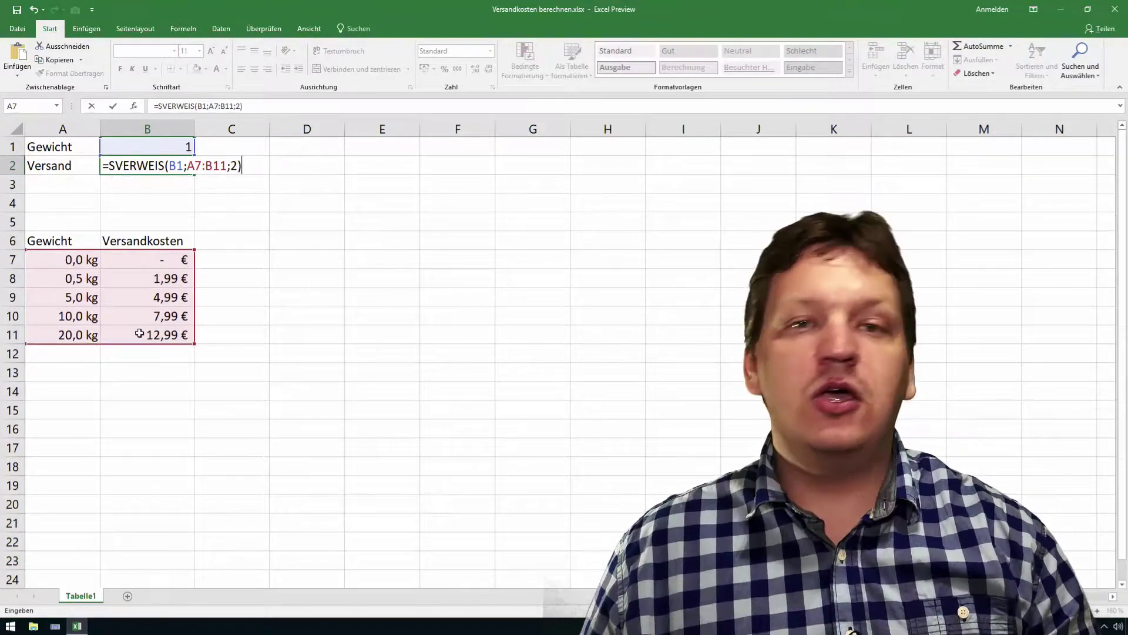
key(ctrl+Return)
Step: Test the lookup by entering weights 5, 6 and 11 in B1
key(Up)
text(5)
key(Return)
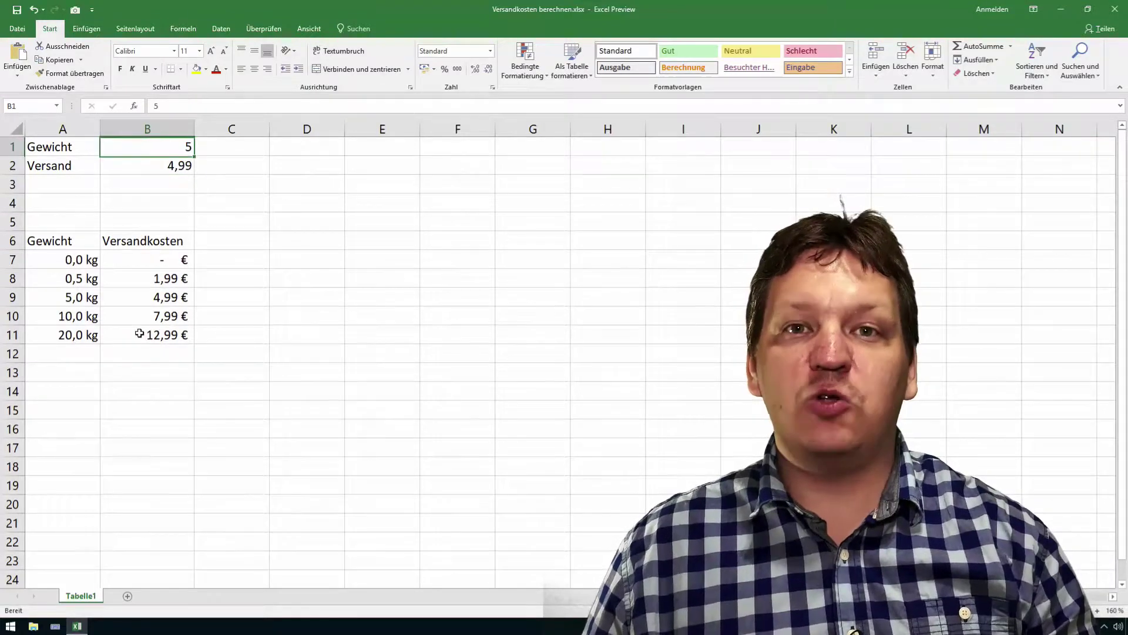
text(6)
key(Return)
key(Up)
text(11)
key(Return)
Step: Finish =RECHTS(A1;4) in C3 and enter =LINKS(A1;3) in C4
text(4)
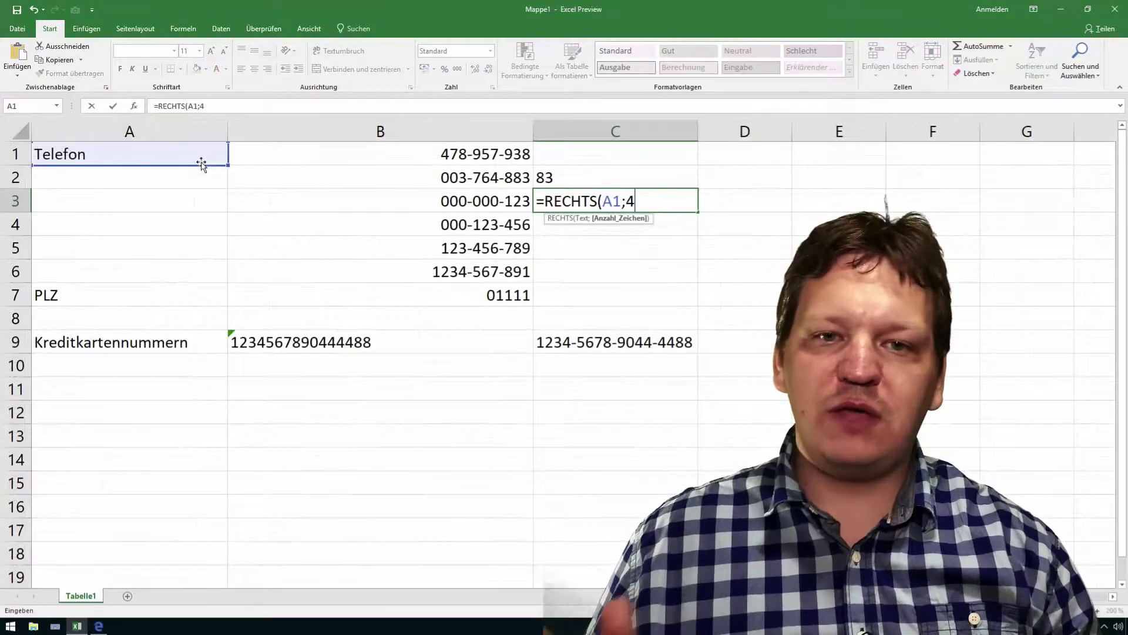
text())
key(Return)
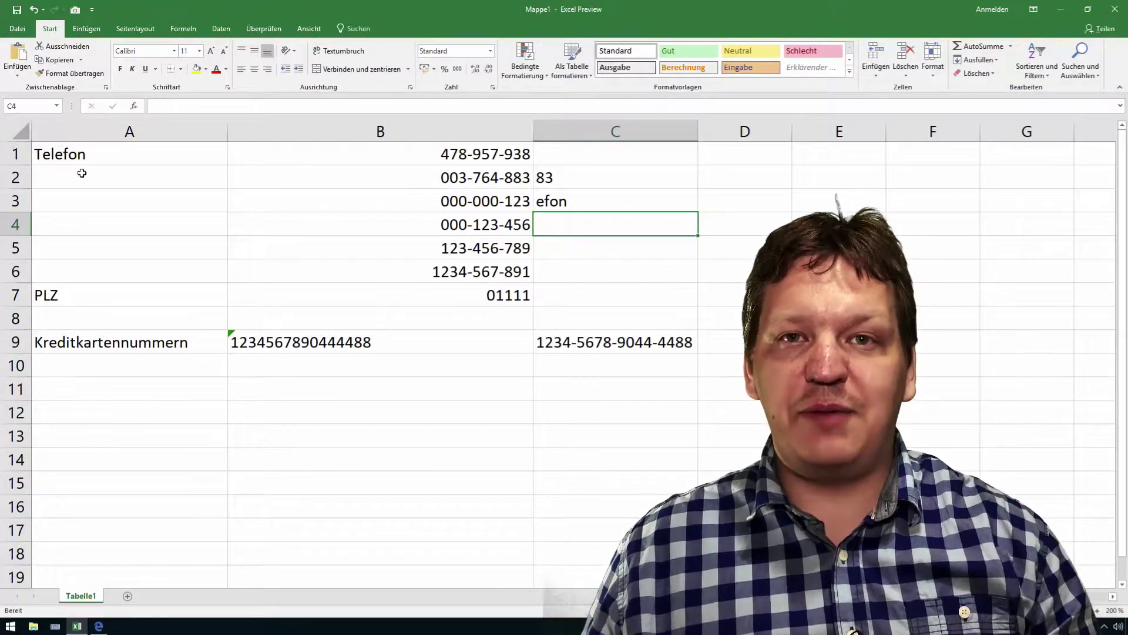
text(=LIN)
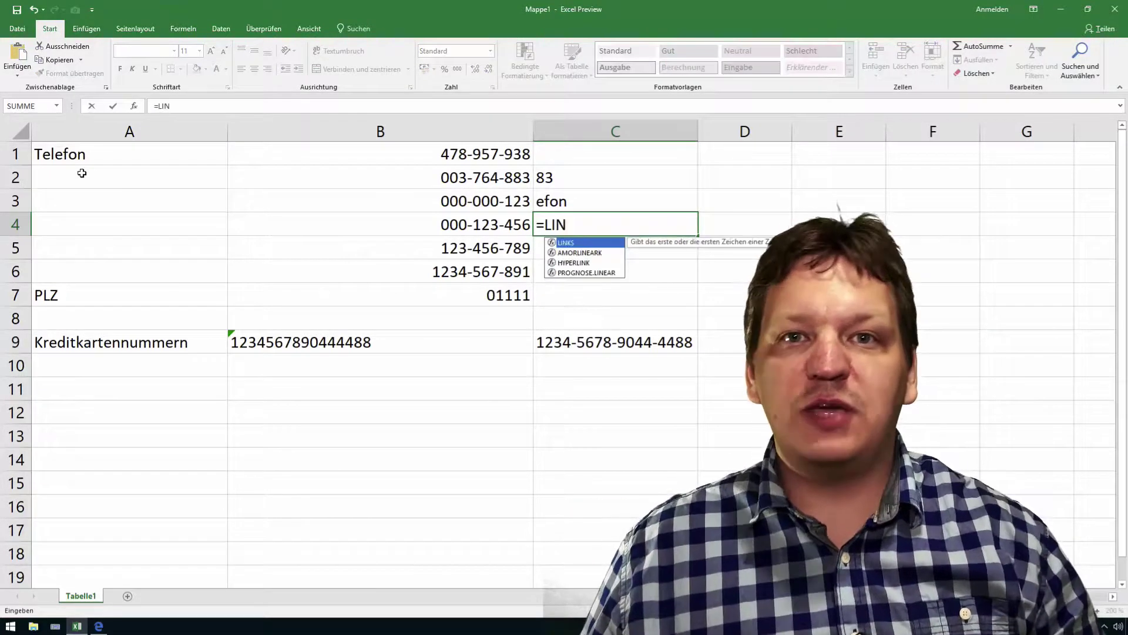
text(KS()
click(84, 155)
text(;)
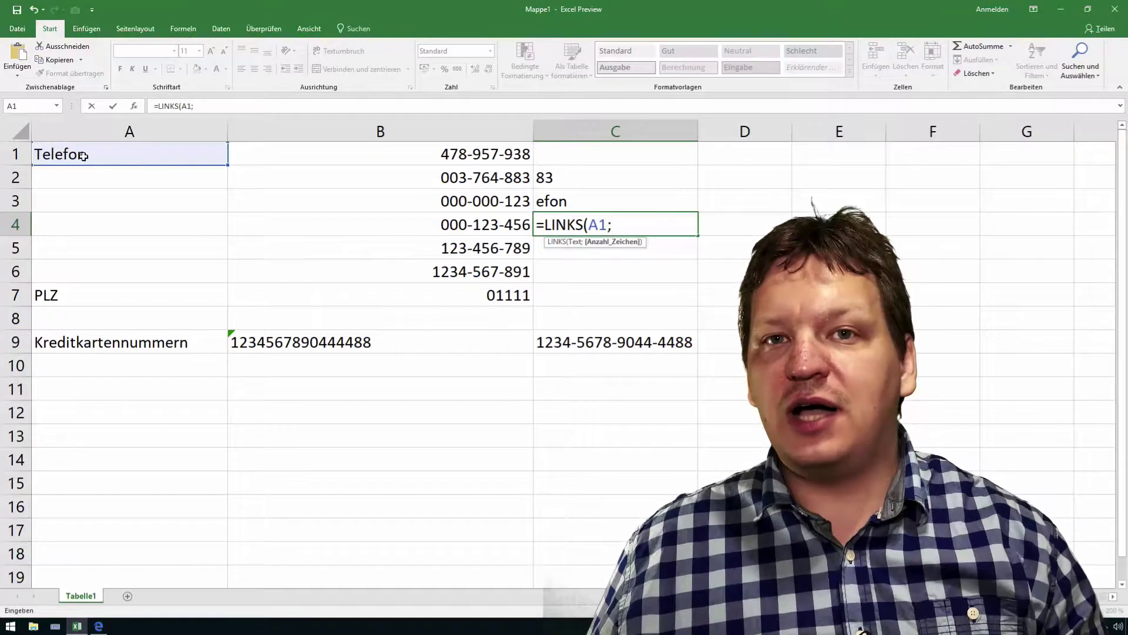
text(3)
key(Return)
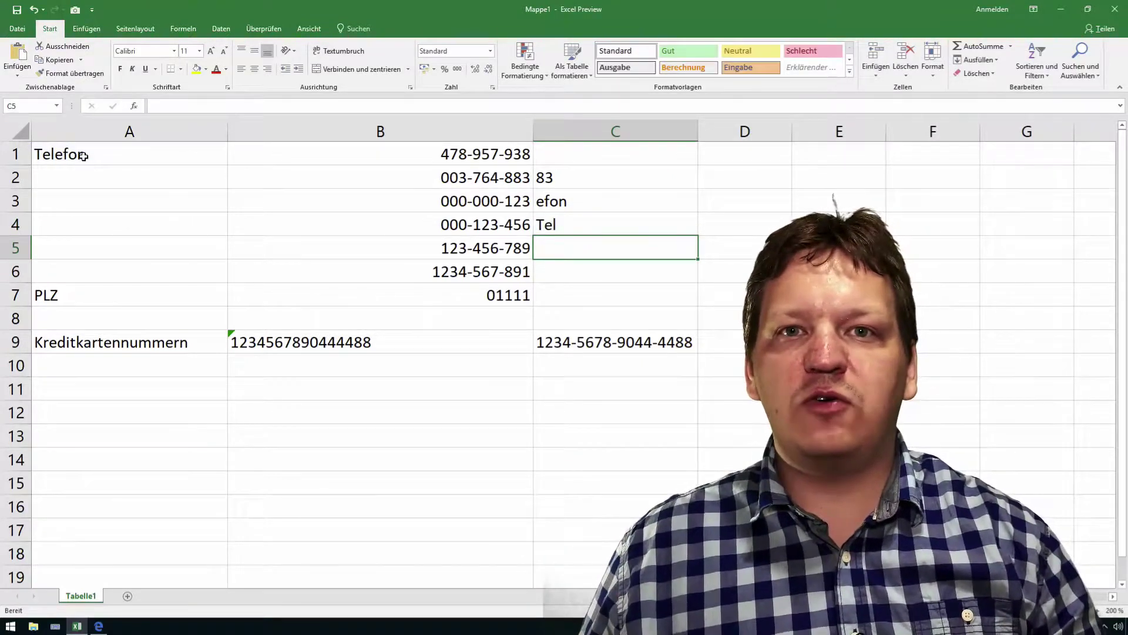
Step: Enter =LINKS(B5;3) in C5 to extract the first three characters, 123
text(=LINKS()
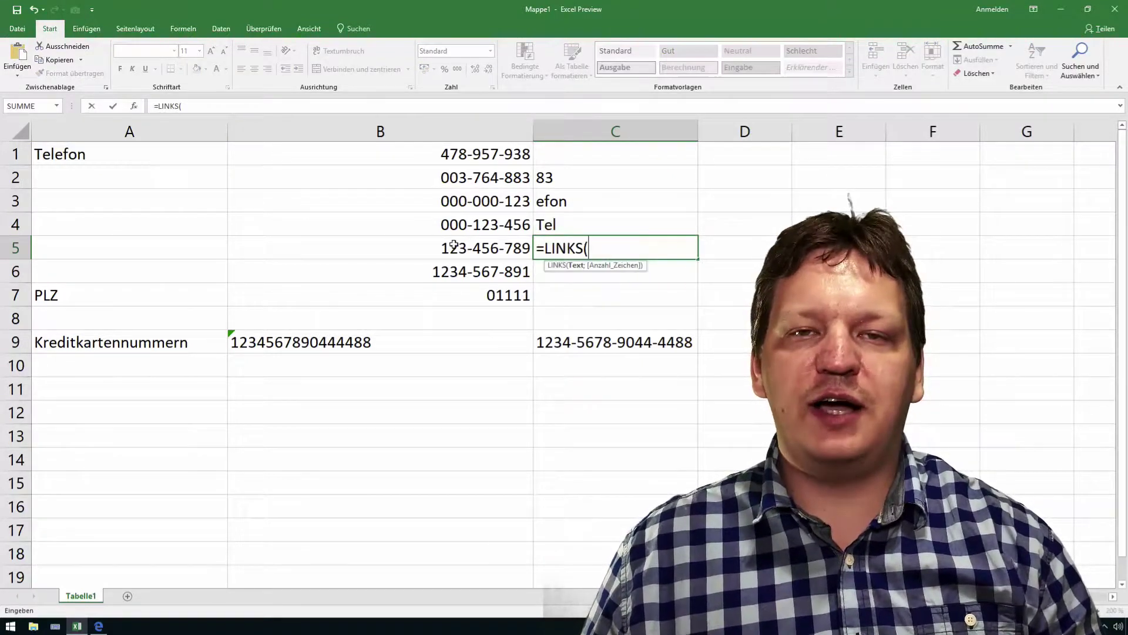
click(453, 246)
text(;3))
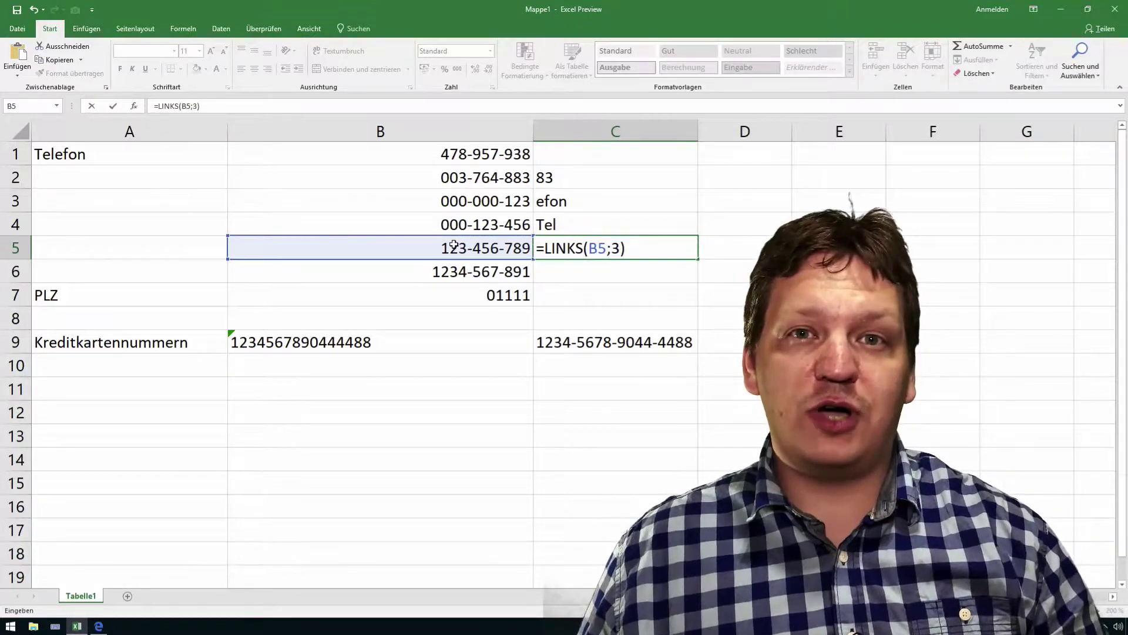
key(Return)
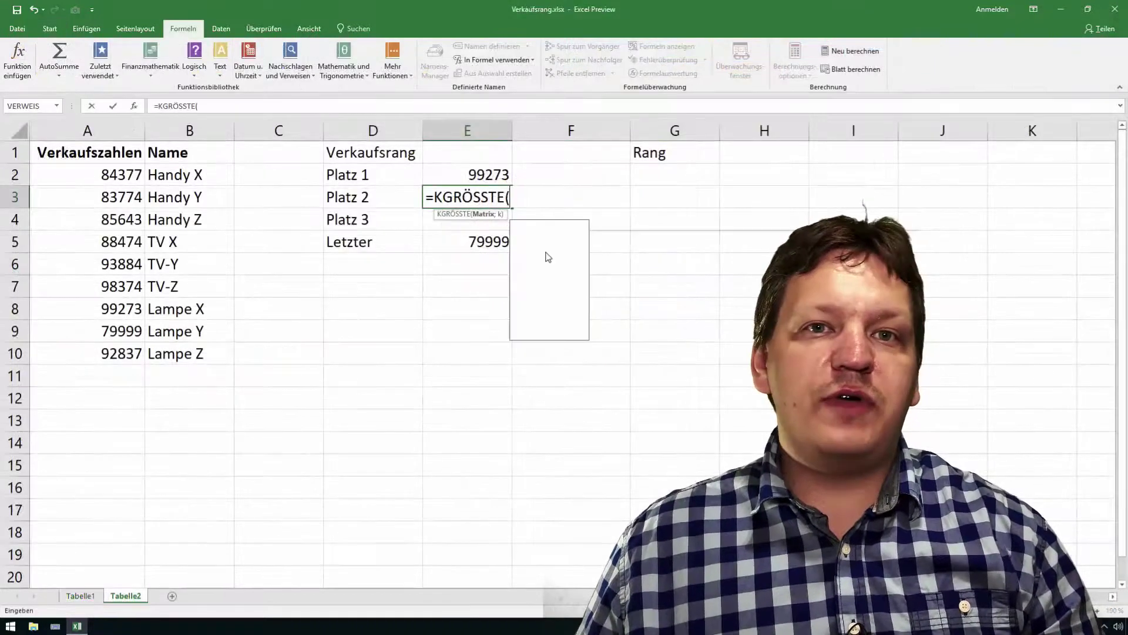
Step: Enter =KGRÖSSTE(Verkaufszahlen;2) for Platz 2 in E3
text(Verk)
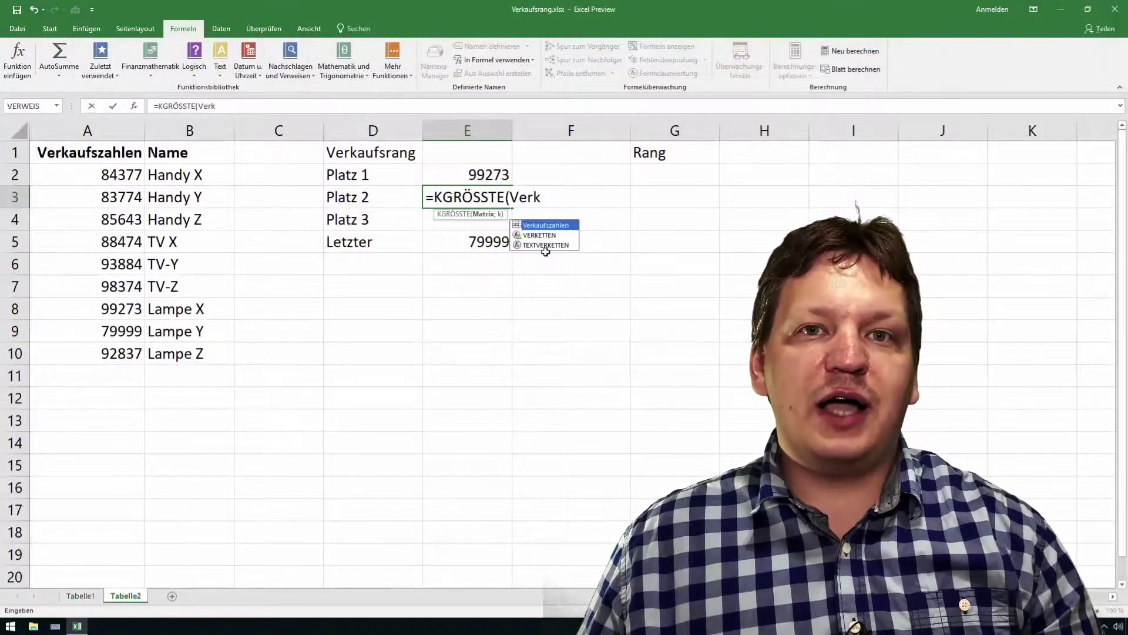
key(Tab)
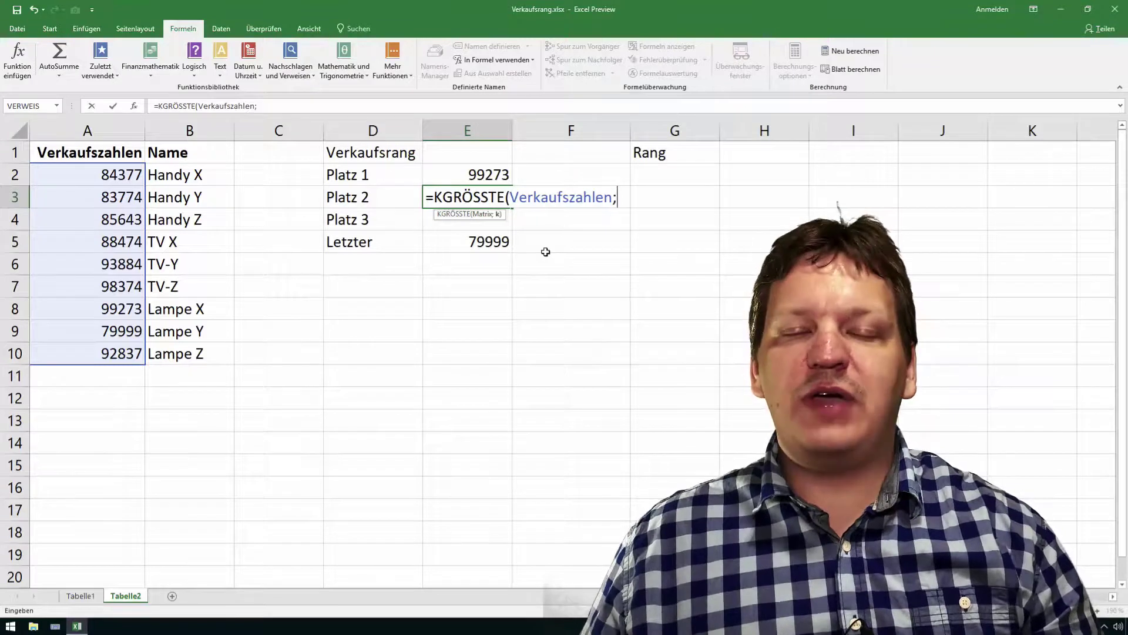
text(2))
key(ctrl+Return)
Step: Copy the formula down to E4 and change its rank to 3 for Platz 3
drag(509, 207, 510, 229)
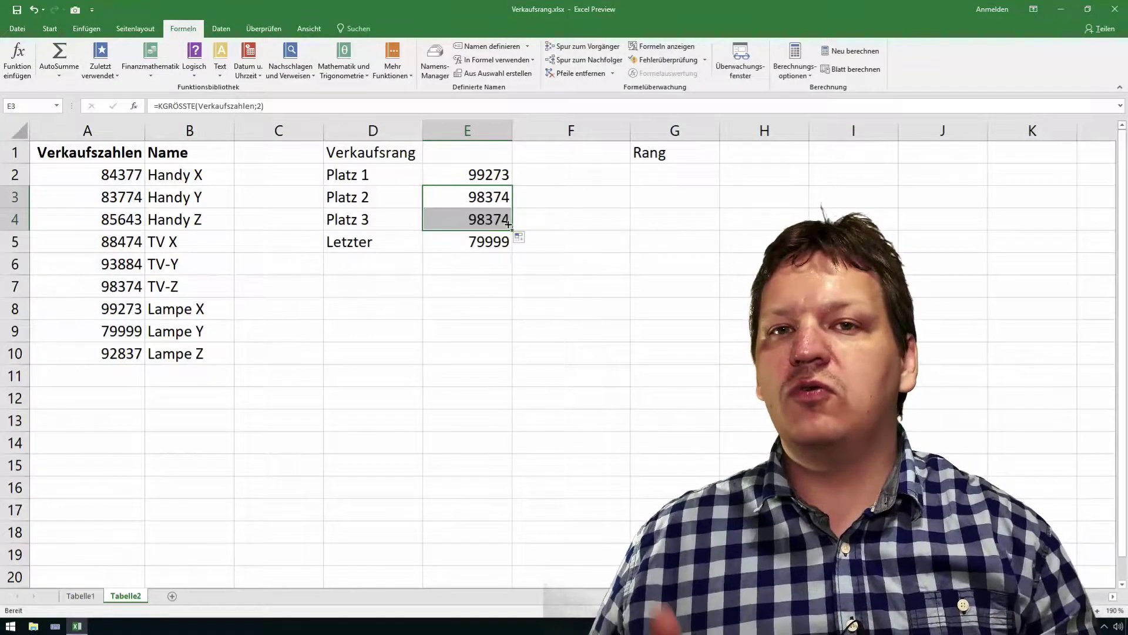
click(467, 219)
click(262, 106)
key(BackSpace)
text(3)
key(ctrl+Return)
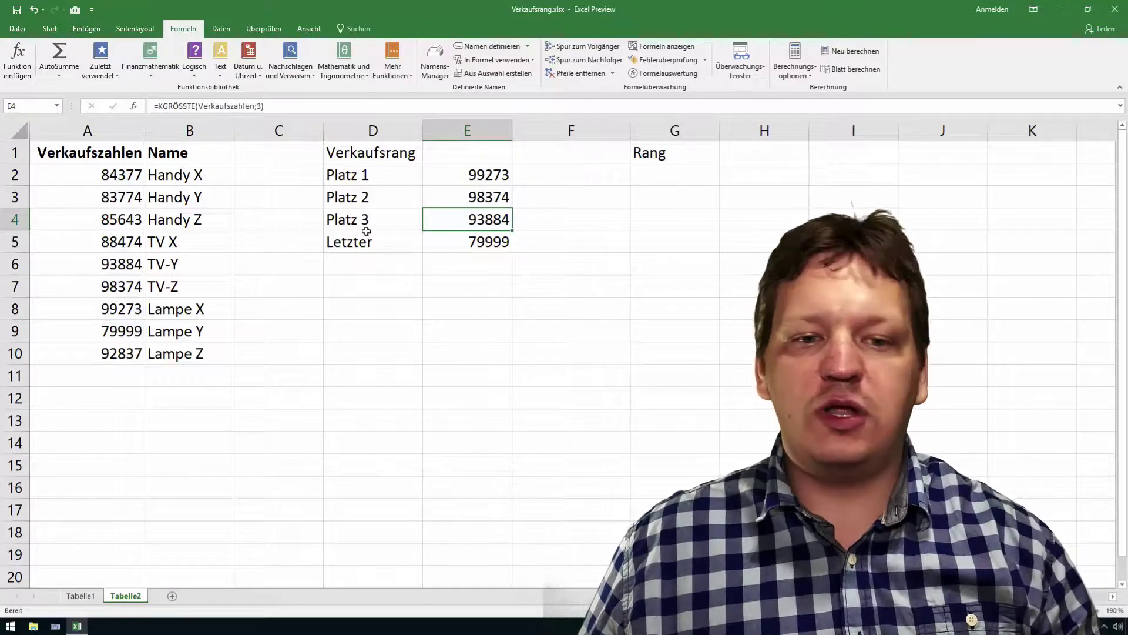
Step: Begin the lookup =SVERWEIS(E2;A2:B10;2; in F2
click(554, 176)
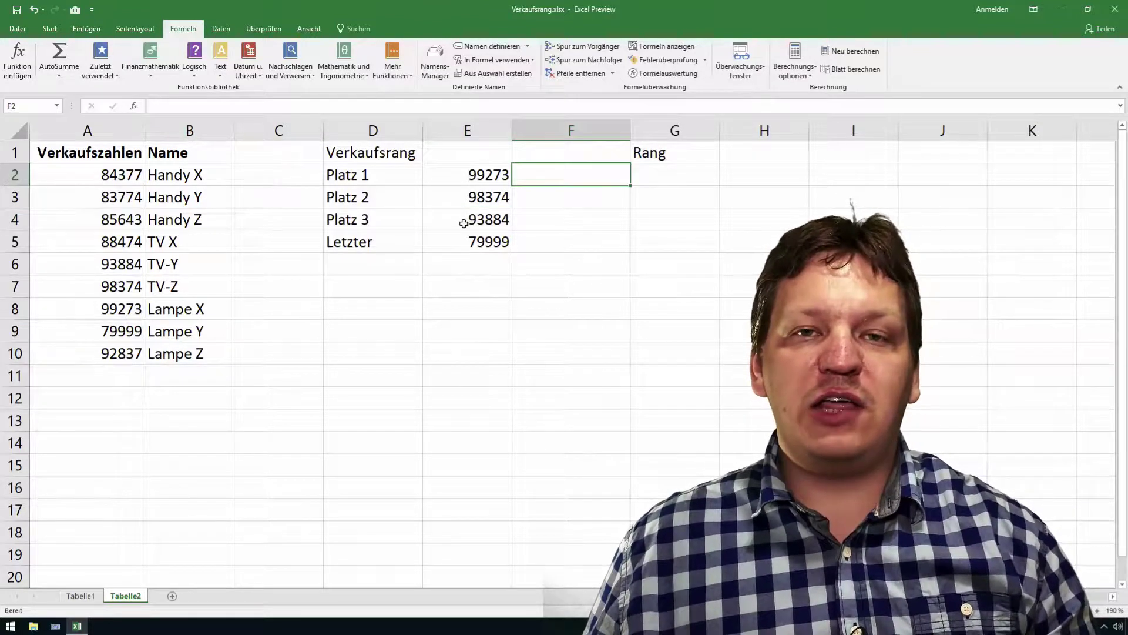
text(=SVERWEIS()
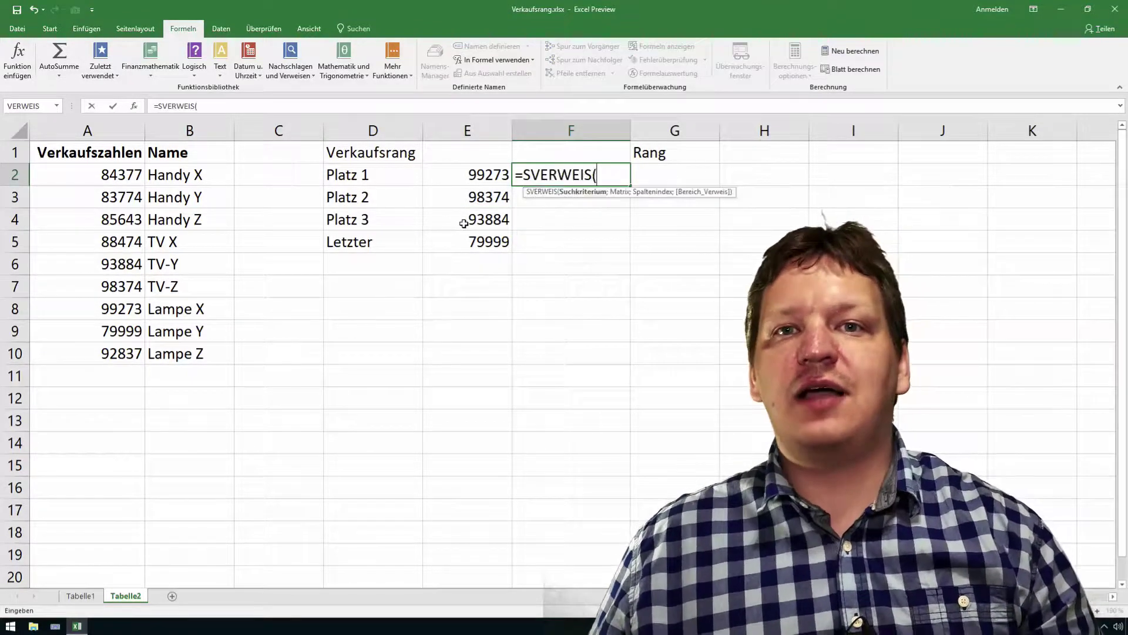
click(458, 178)
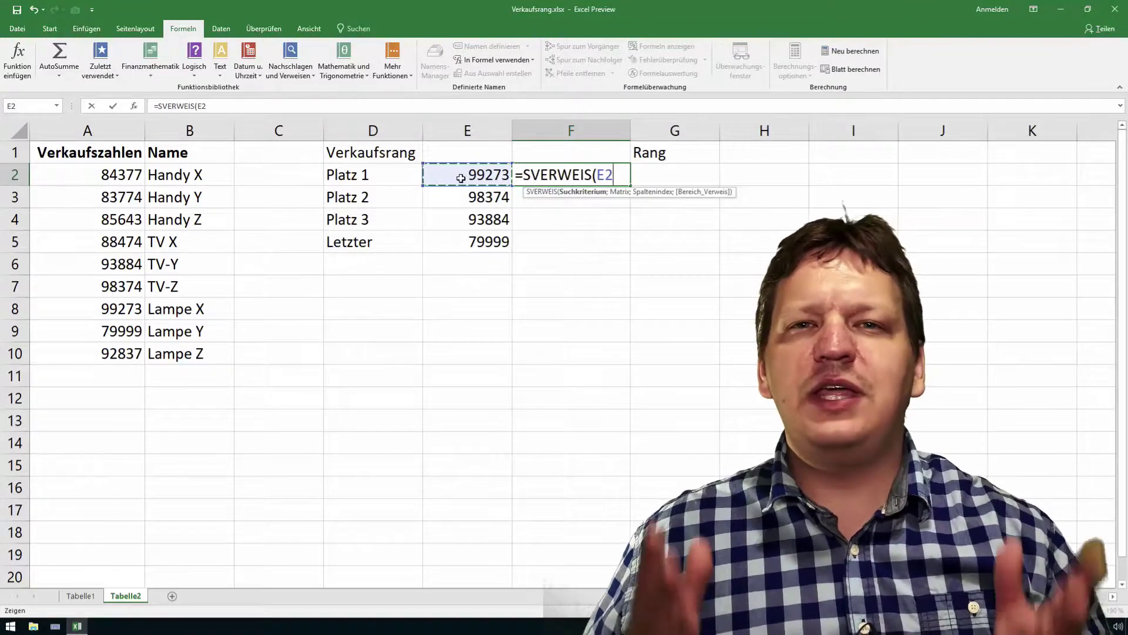
text(;VER)
key(Tab)
text(;)
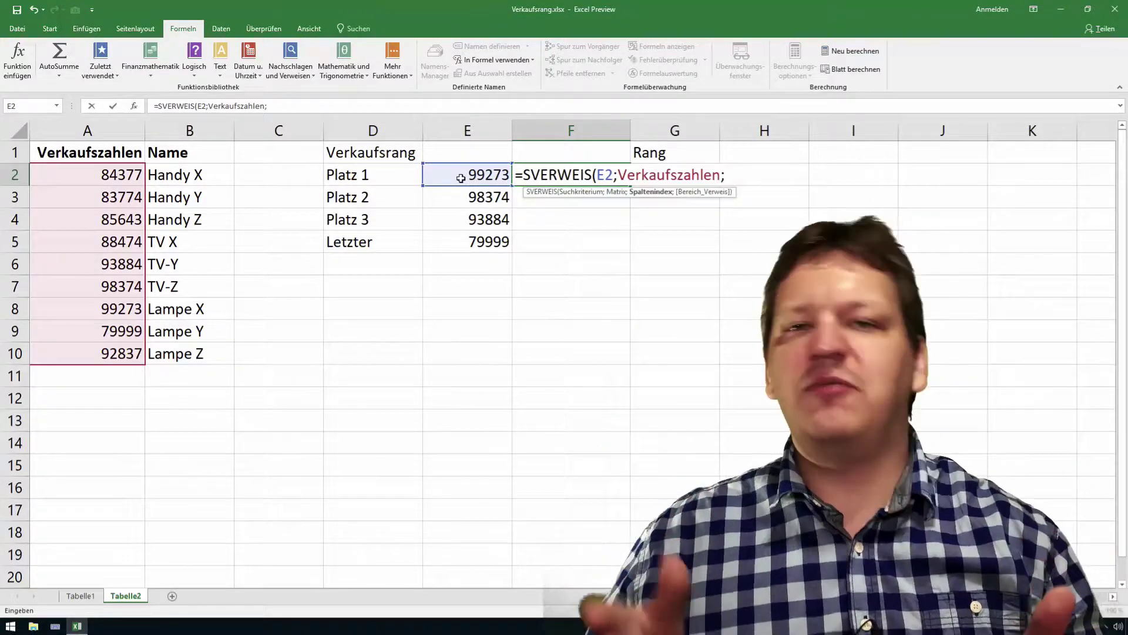
key(BackSpace)
key(BackSpace)
key(BackSpace)
key(BackSpace)
key(BackSpace)
key(BackSpace)
key(BackSpace)
key(BackSpace)
text(A2)
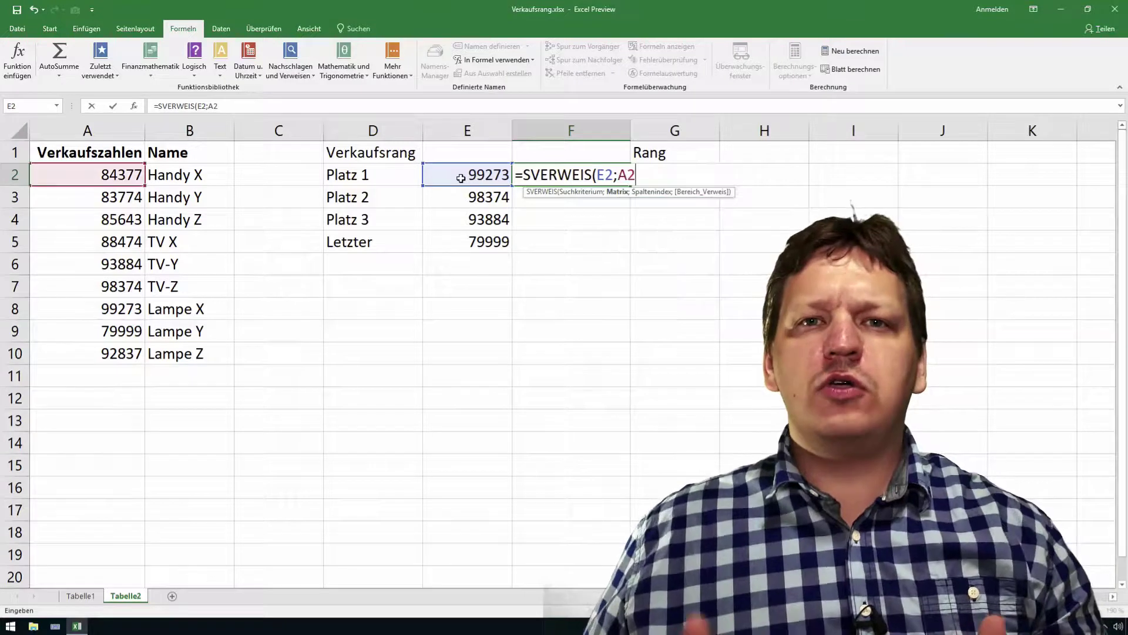
text(:B10;)
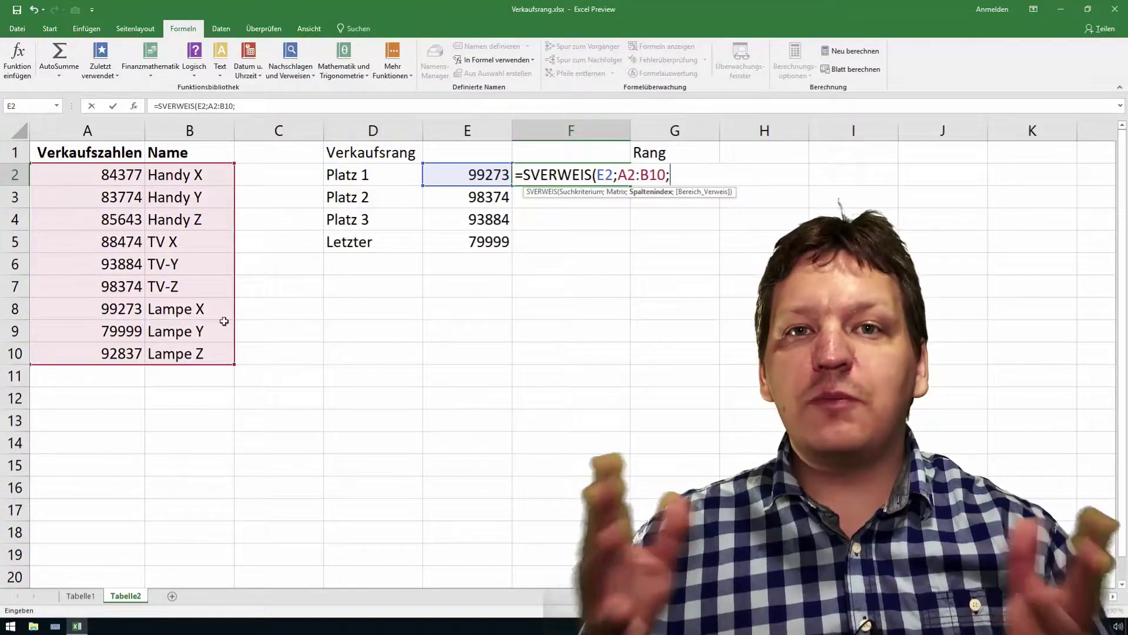
text(2;)
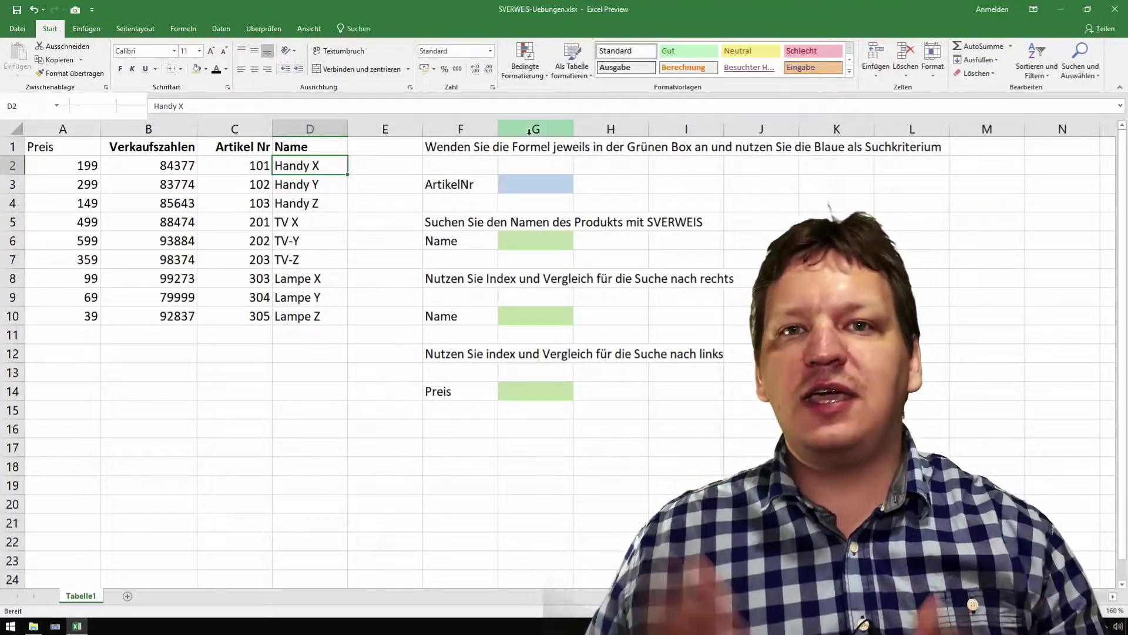
Step: Review the blue search cell G3 and the green result cells G6, G10 and G14
click(519, 189)
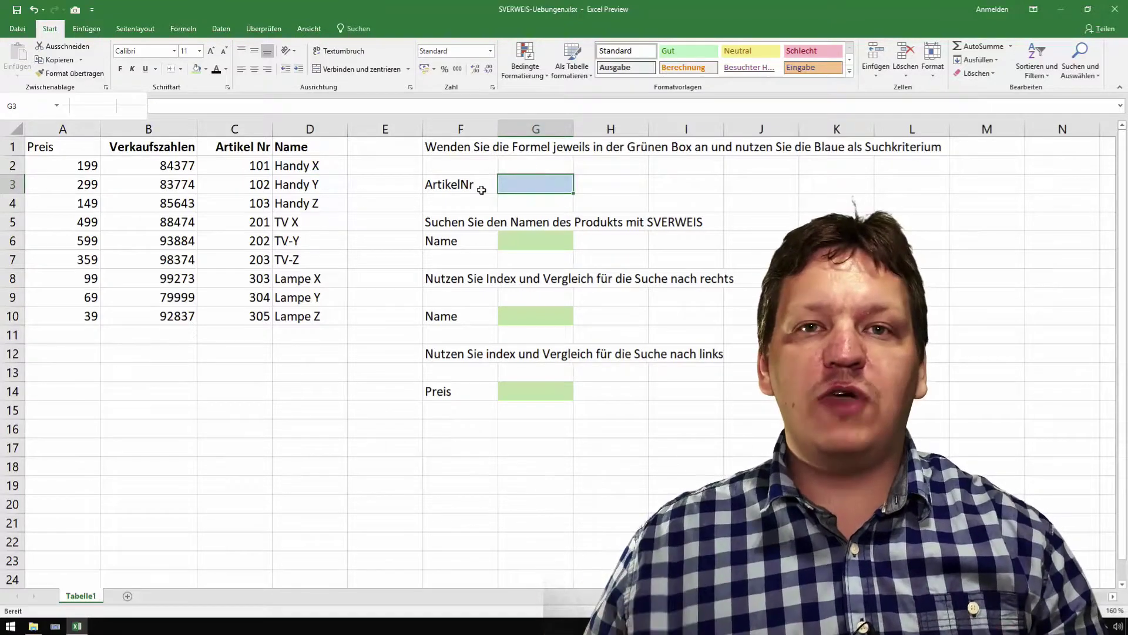
click(528, 241)
click(536, 318)
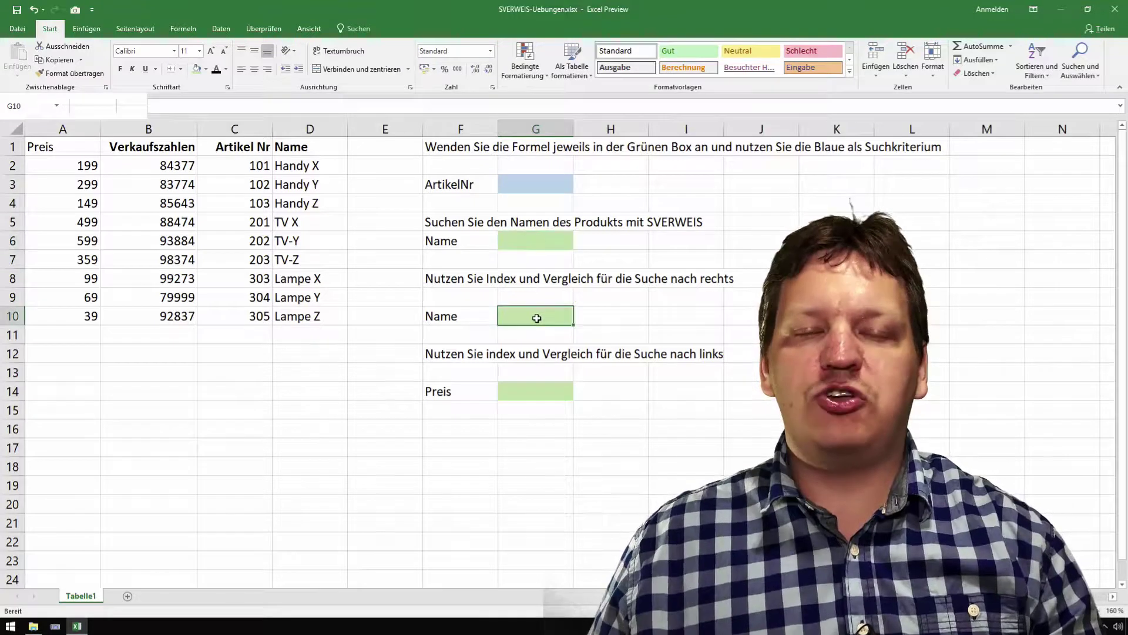
click(549, 391)
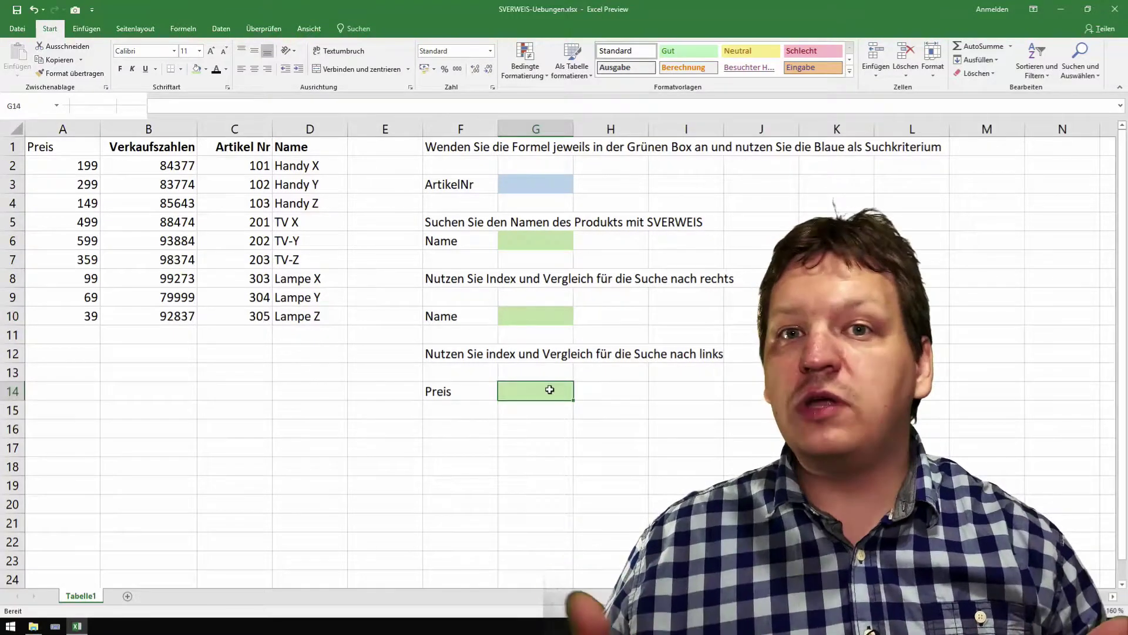
click(522, 232)
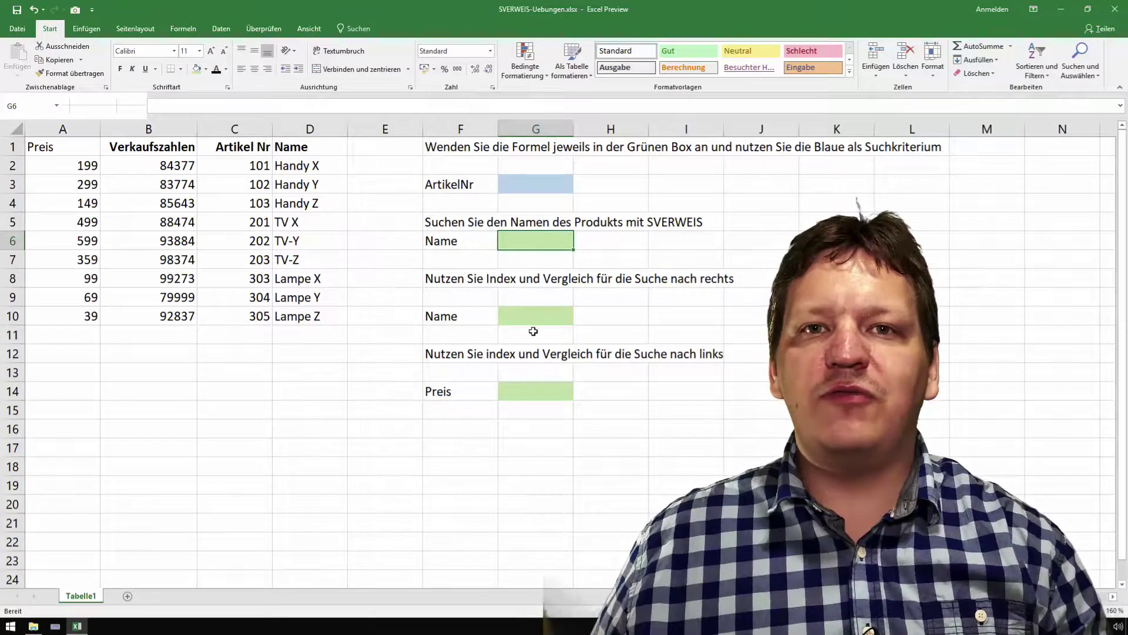
Step: Enter article number 101 in the search cell G3
click(526, 187)
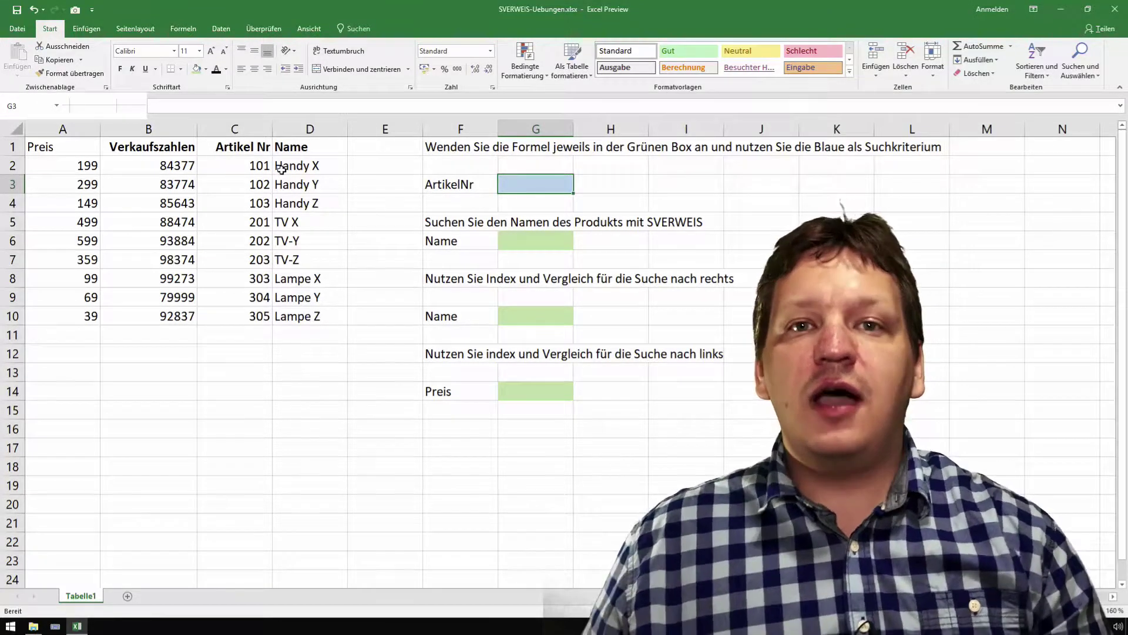
text(10)
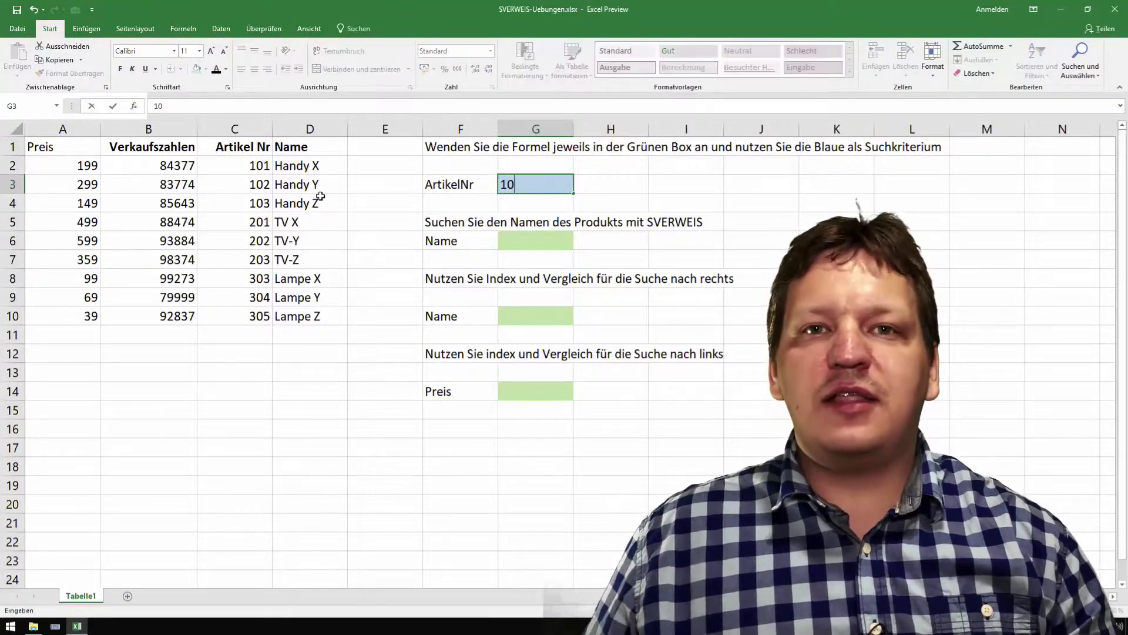
text(1)
key(Return)
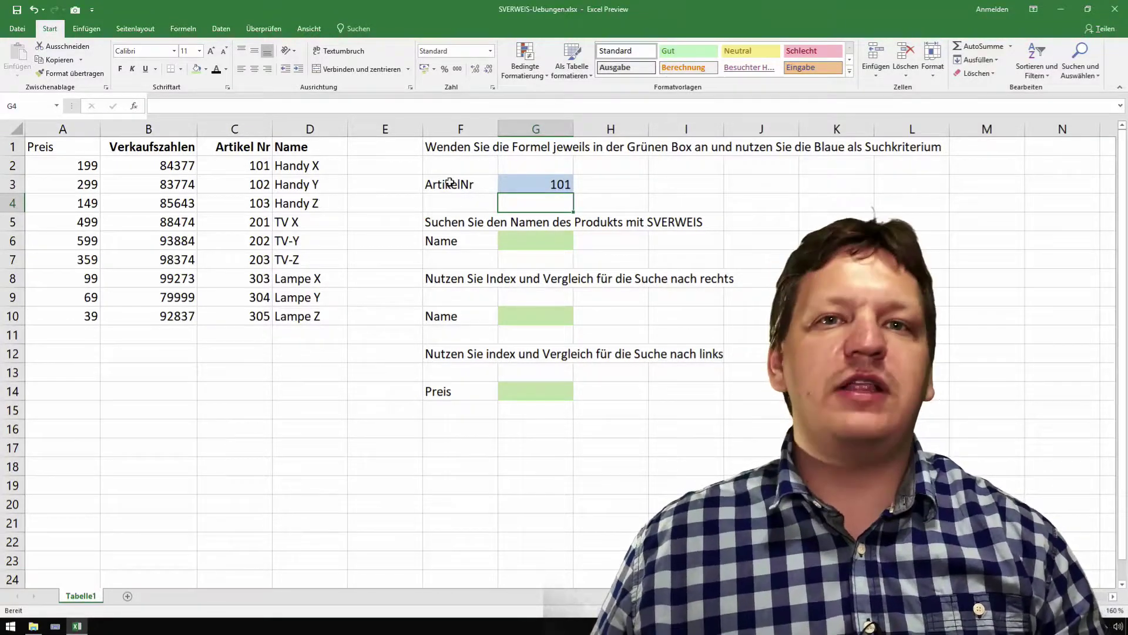
click(519, 245)
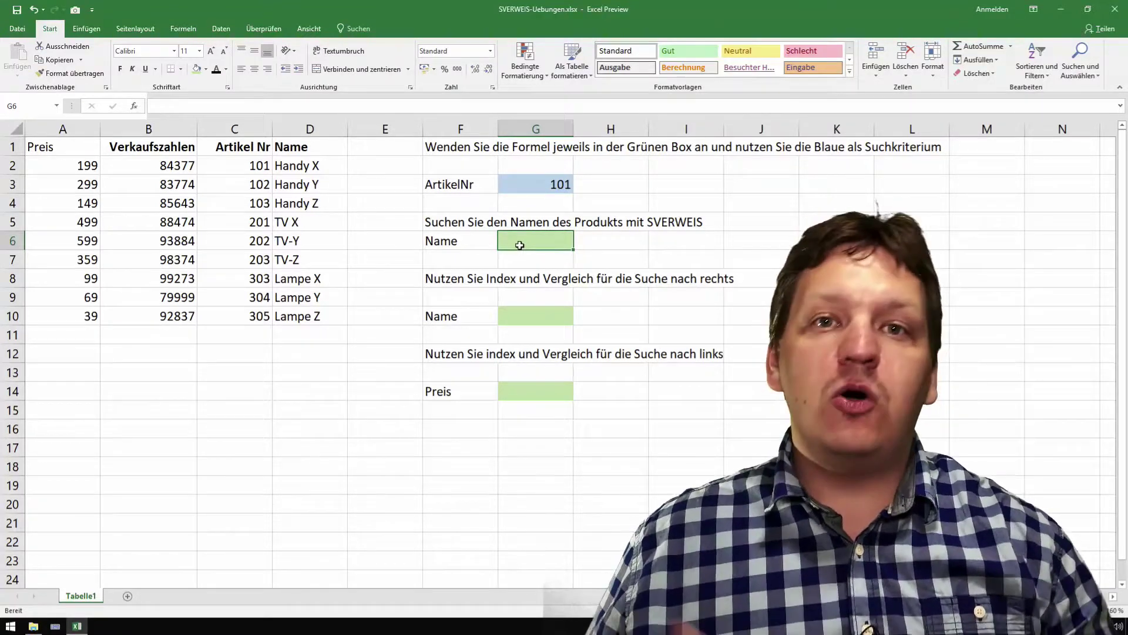
Step: In G6, type =SVERWEIS(G3;C2:D10; using G3 as lookup value and C2:D10 as table
text(=W)
key(Escape)
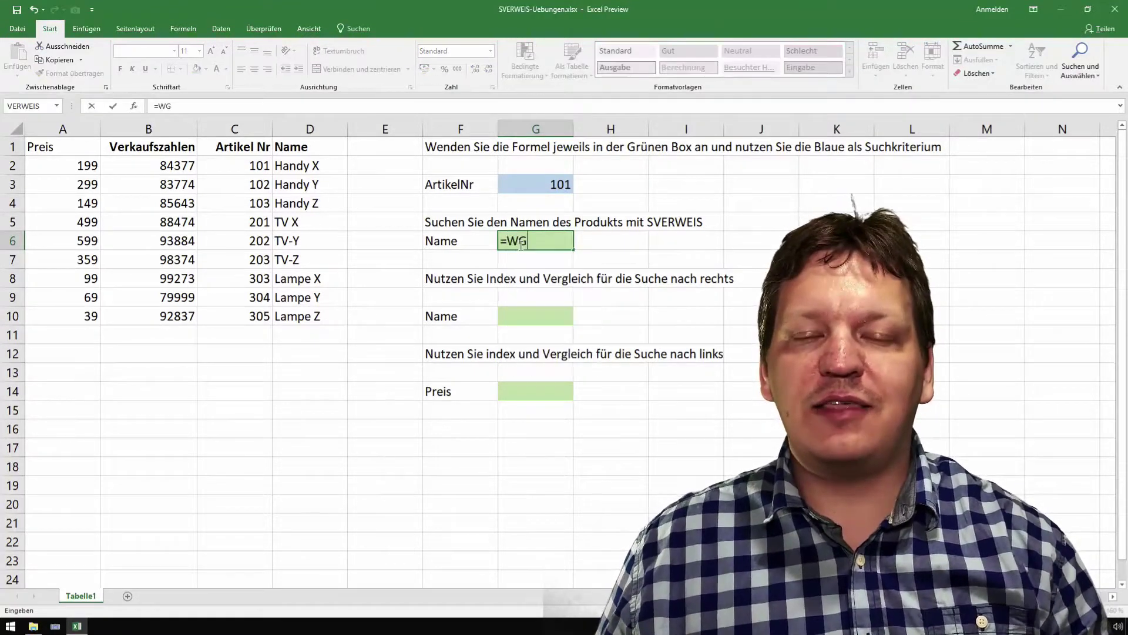
key(BackSpace)
text(SVER)
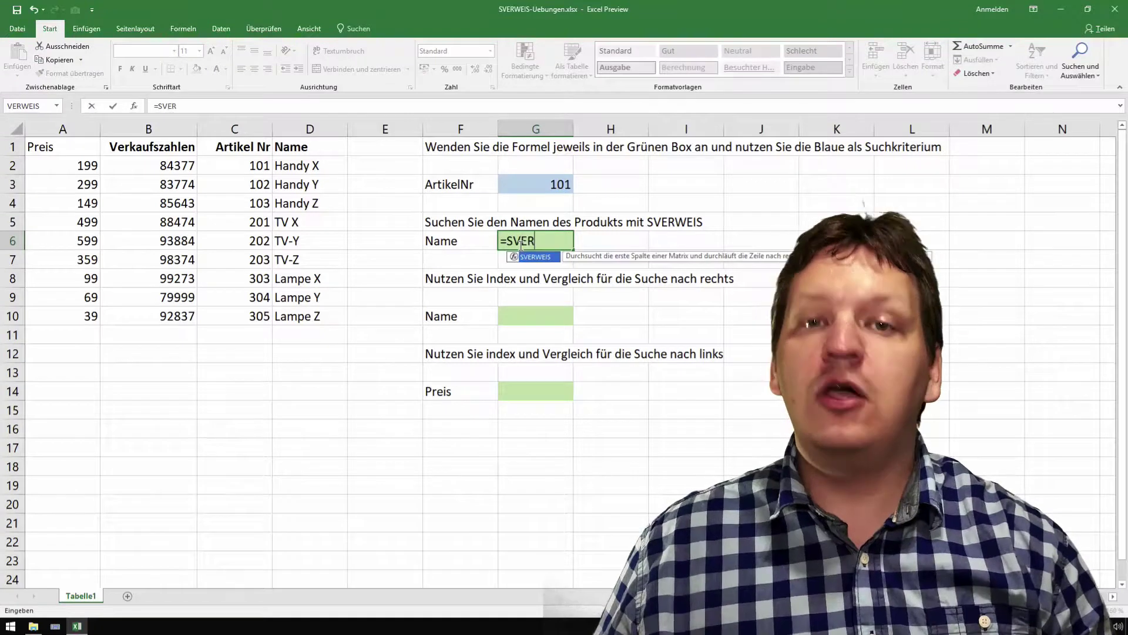
text(WEIS()
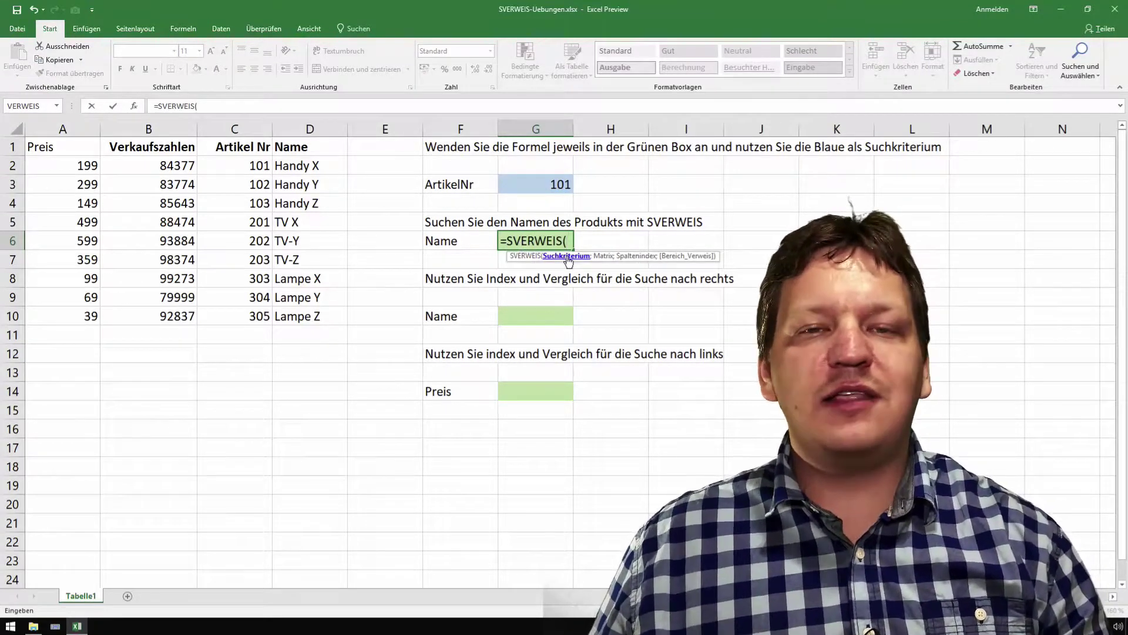
click(541, 186)
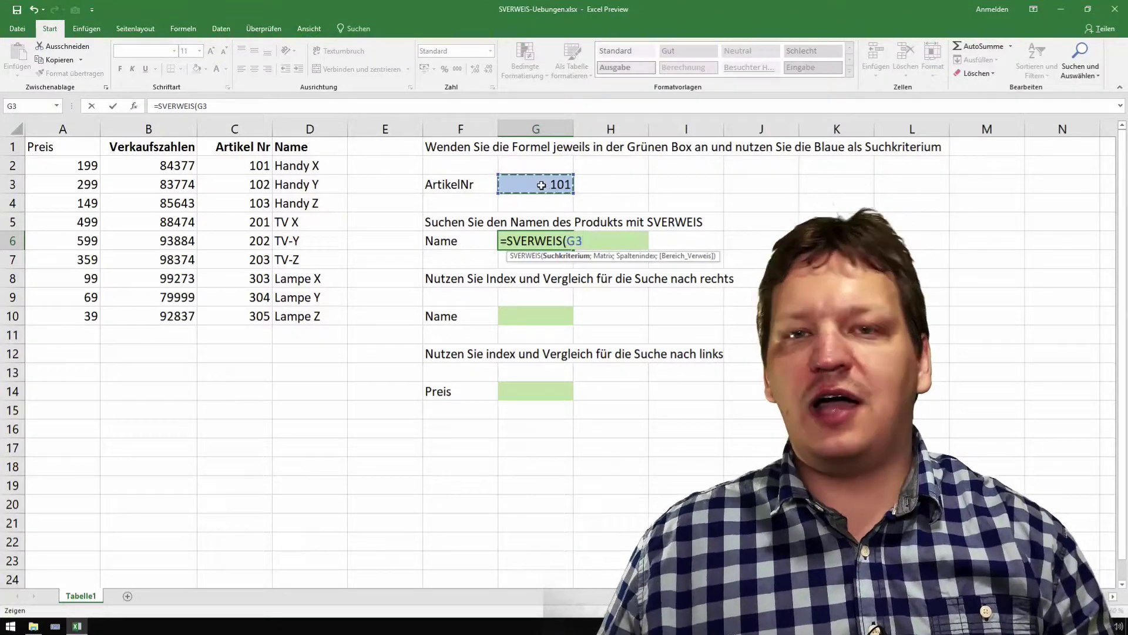
text(;)
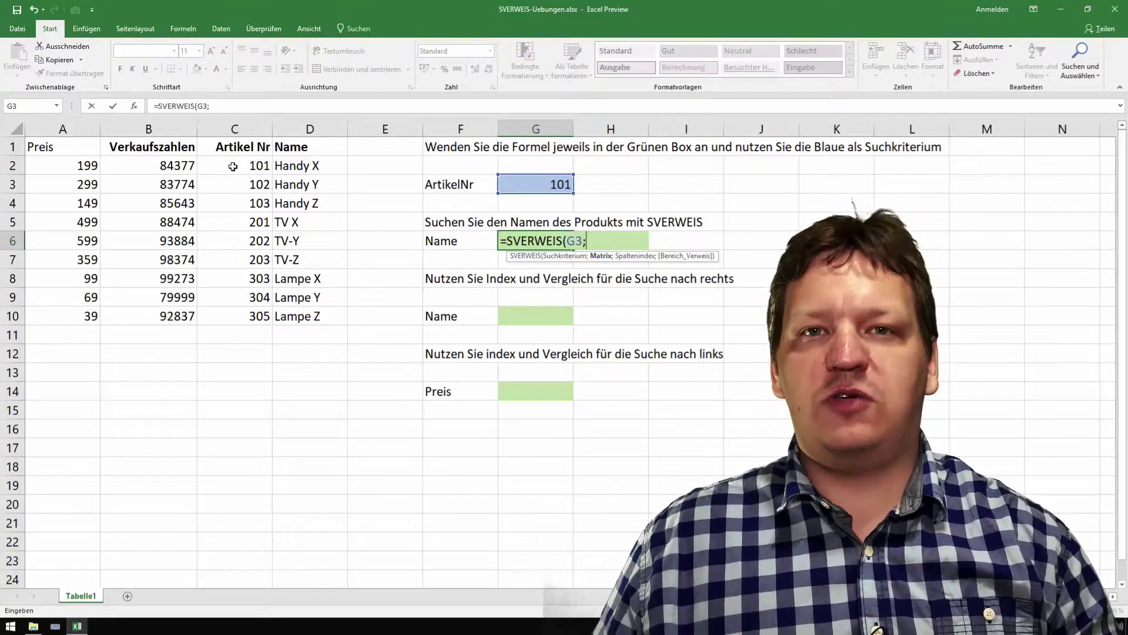
drag(233, 167, 298, 319)
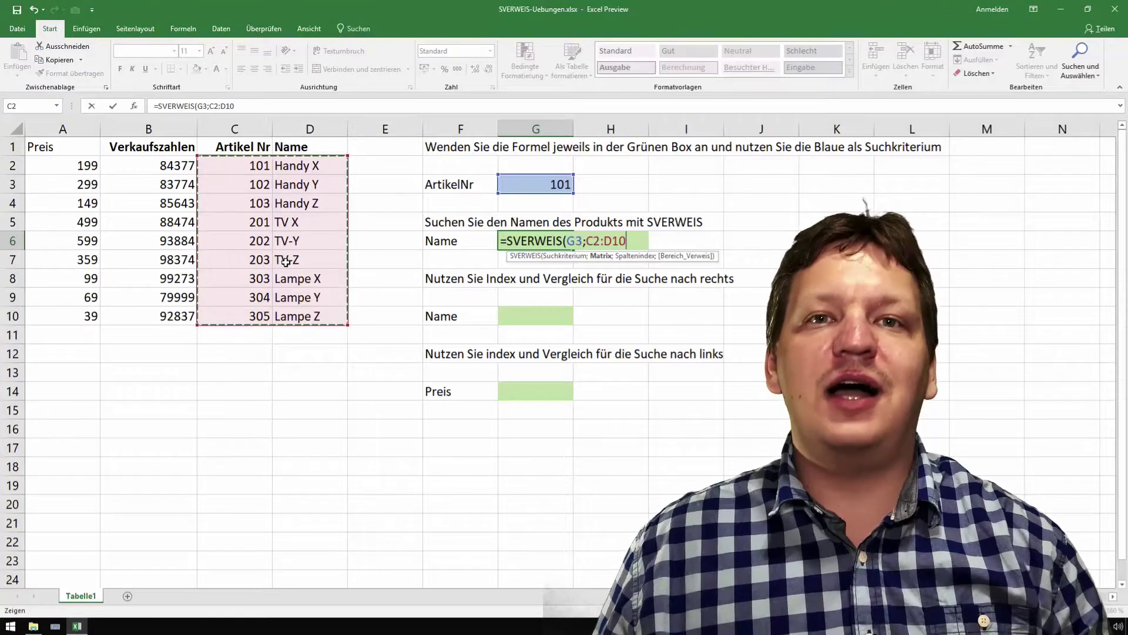
text(;)
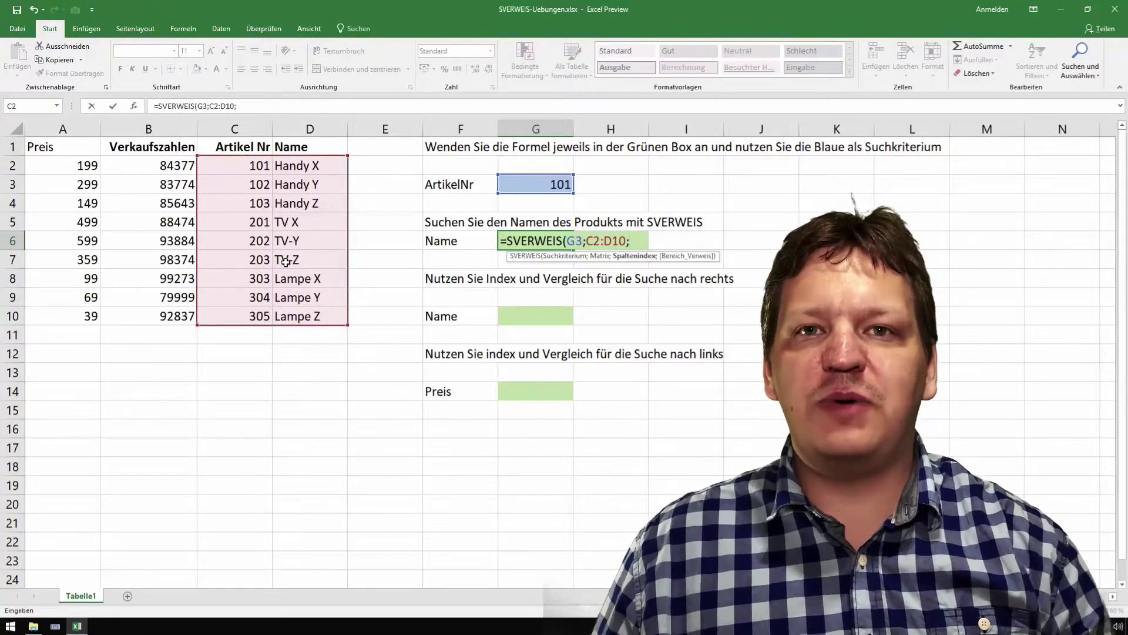